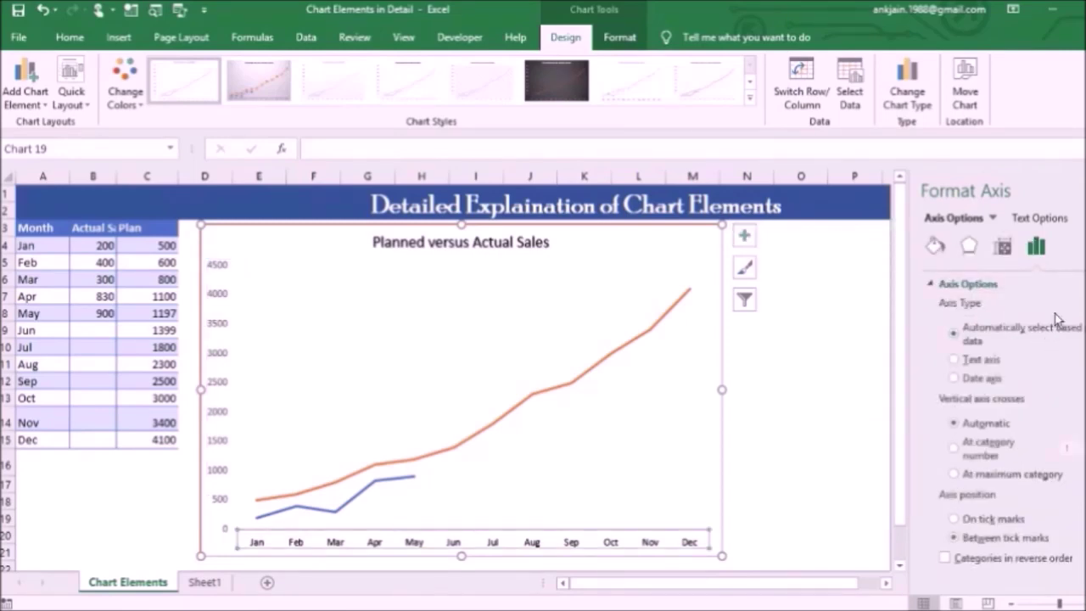
Step: Examine the list of formattable chart parts and the chart elements available for the line chart
click(992, 218)
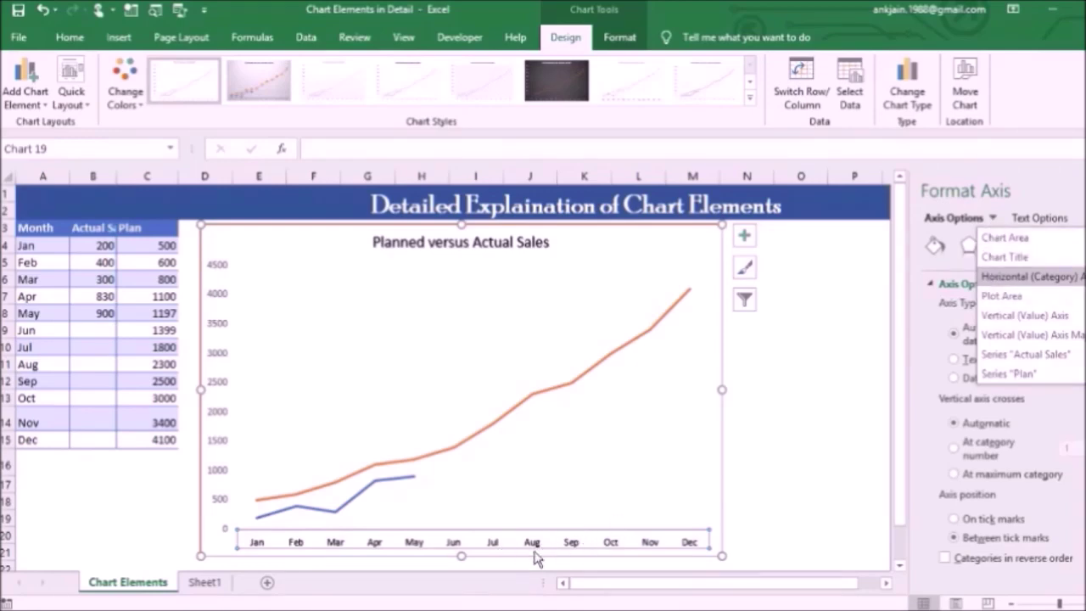
click(744, 235)
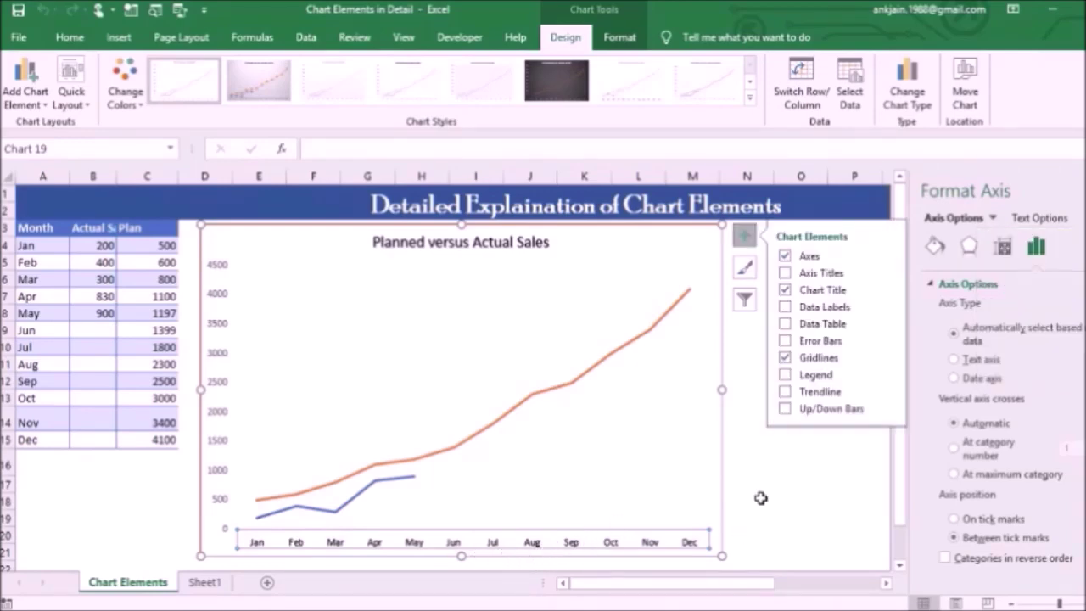
click(760, 497)
click(678, 260)
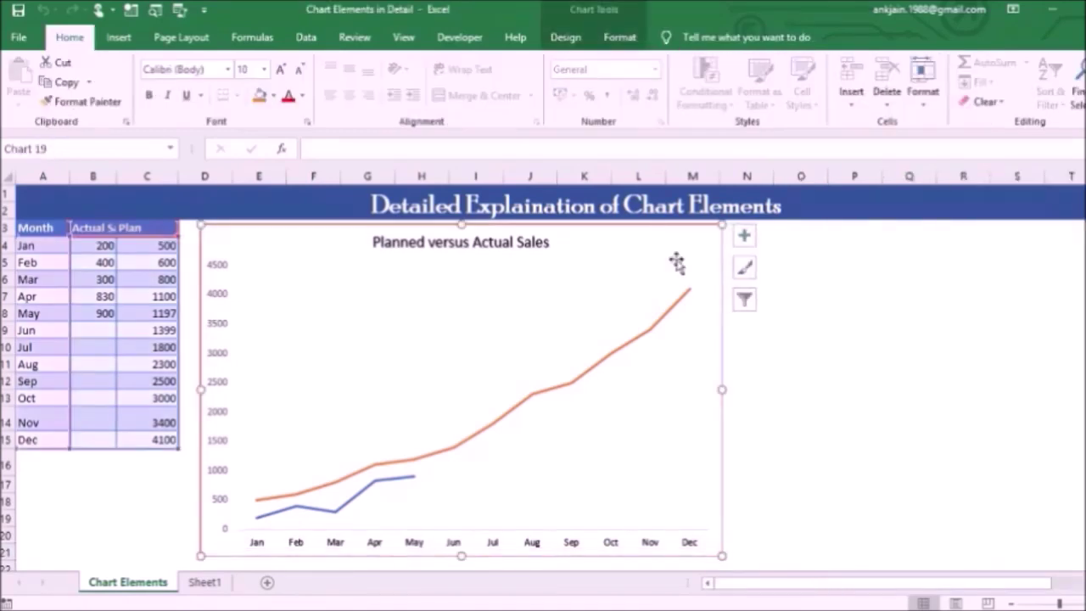
Step: Open the axis formatting options from the Axes chart element and show the fill settings
click(744, 235)
click(887, 255)
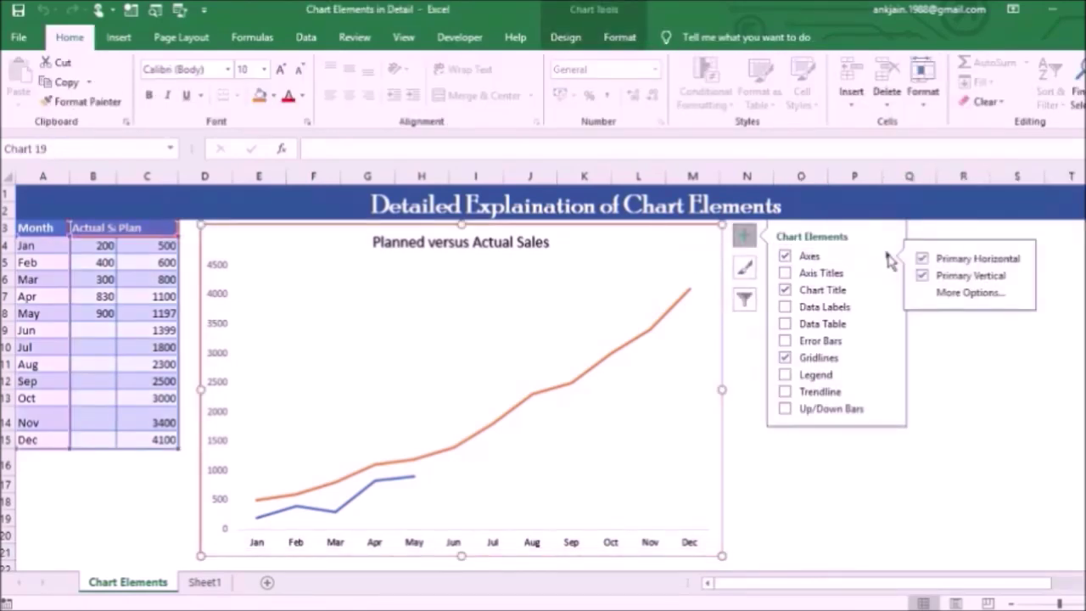
click(939, 292)
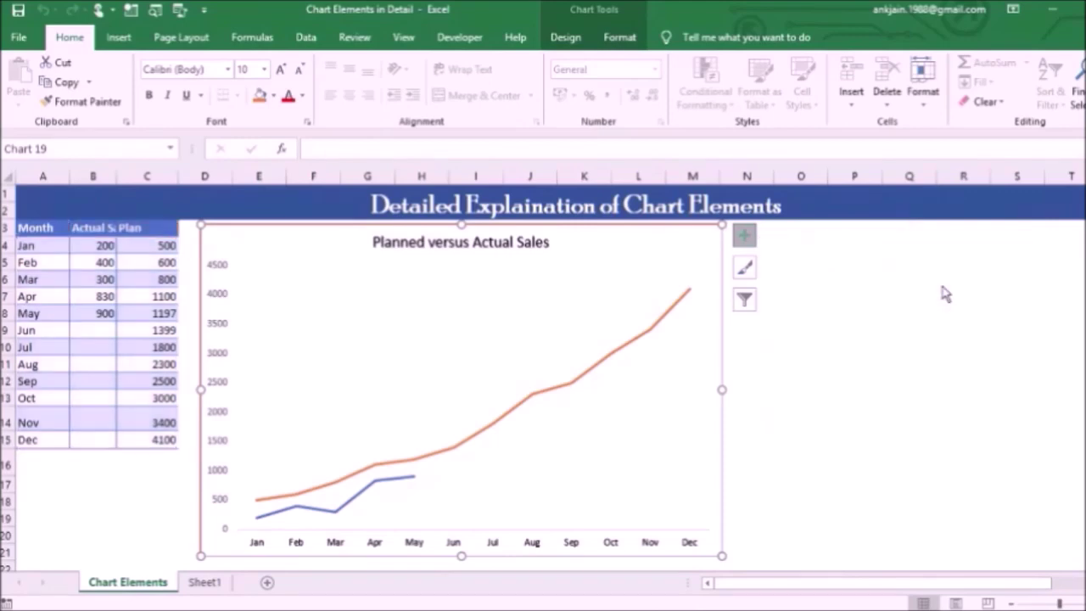
click(936, 248)
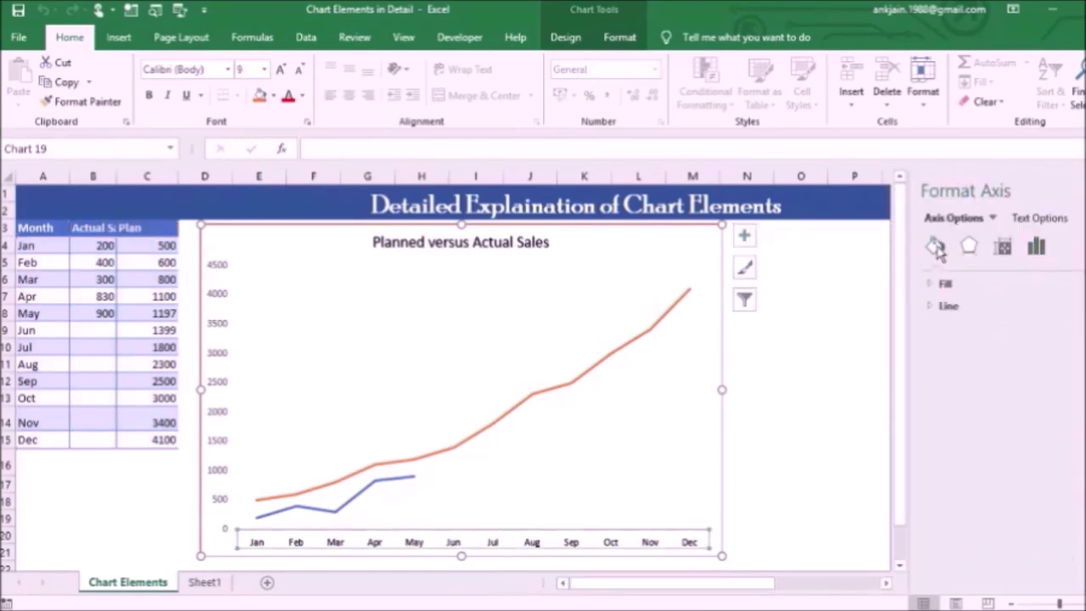
click(944, 284)
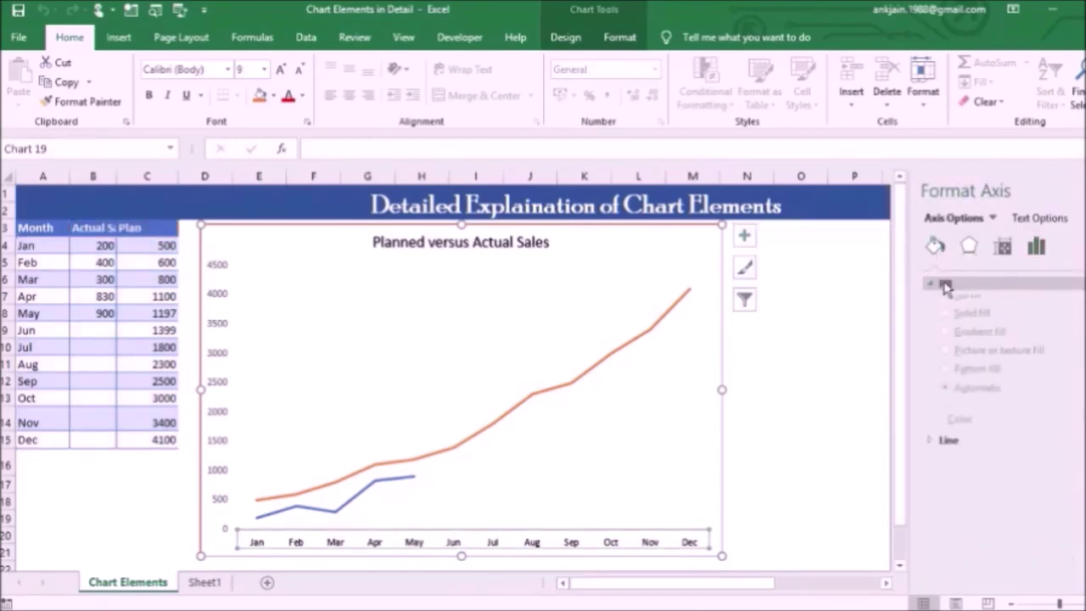
Step: Apply a solid orange fill behind the month labels of the horizontal axis
click(591, 550)
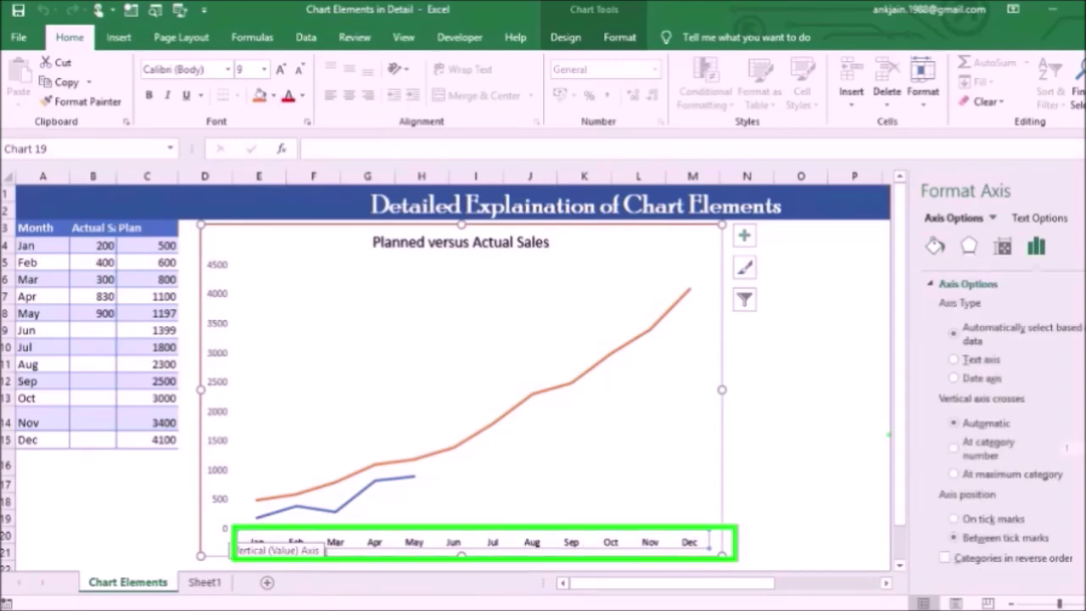
click(935, 246)
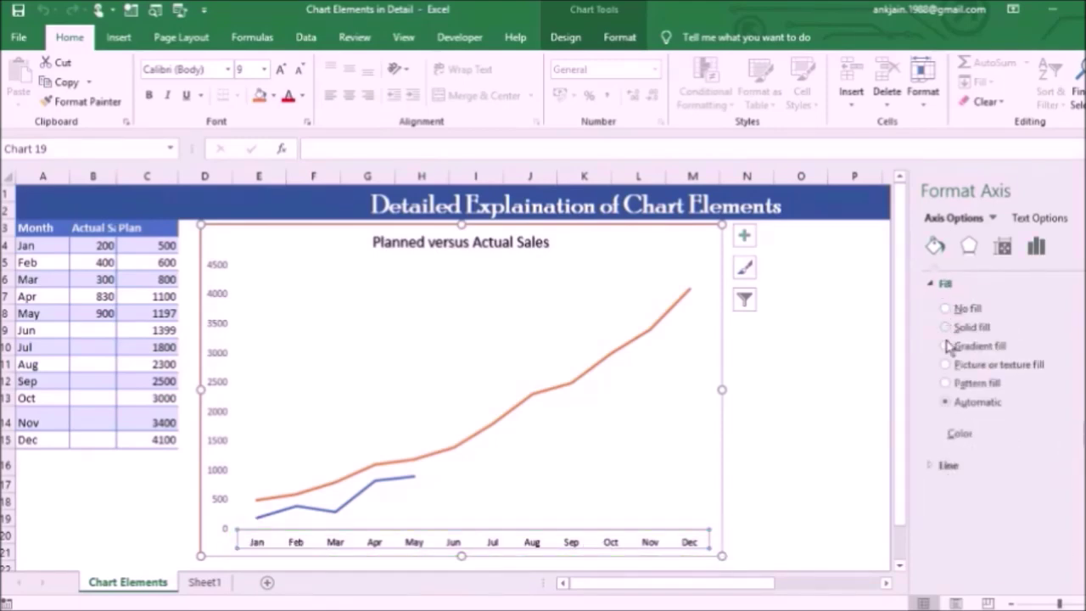
click(1081, 431)
click(1082, 475)
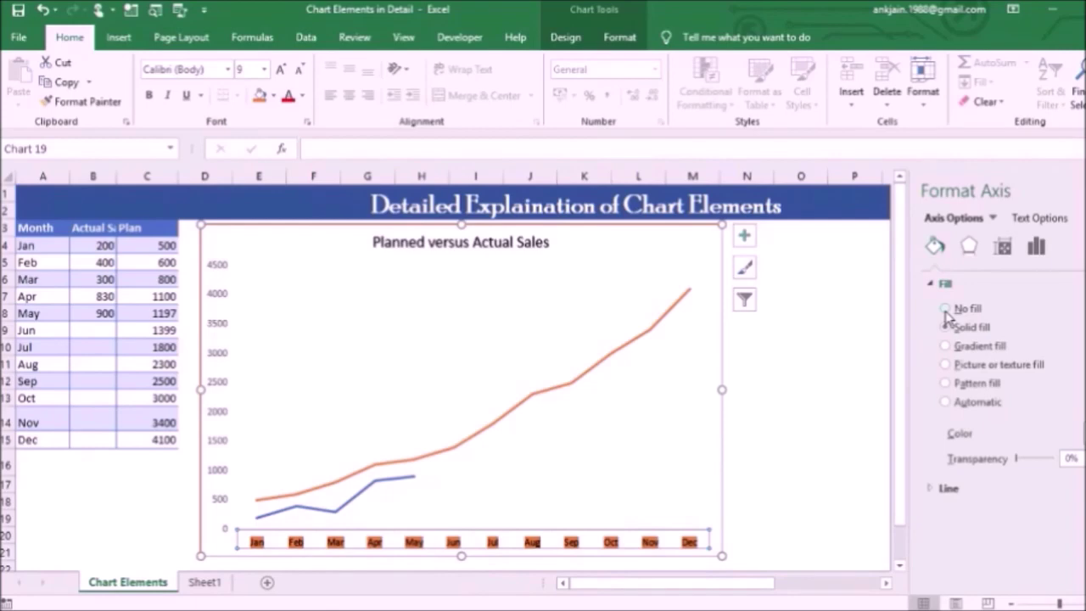
Step: Set the horizontal axis to No fill and give it a solid orange line
click(948, 308)
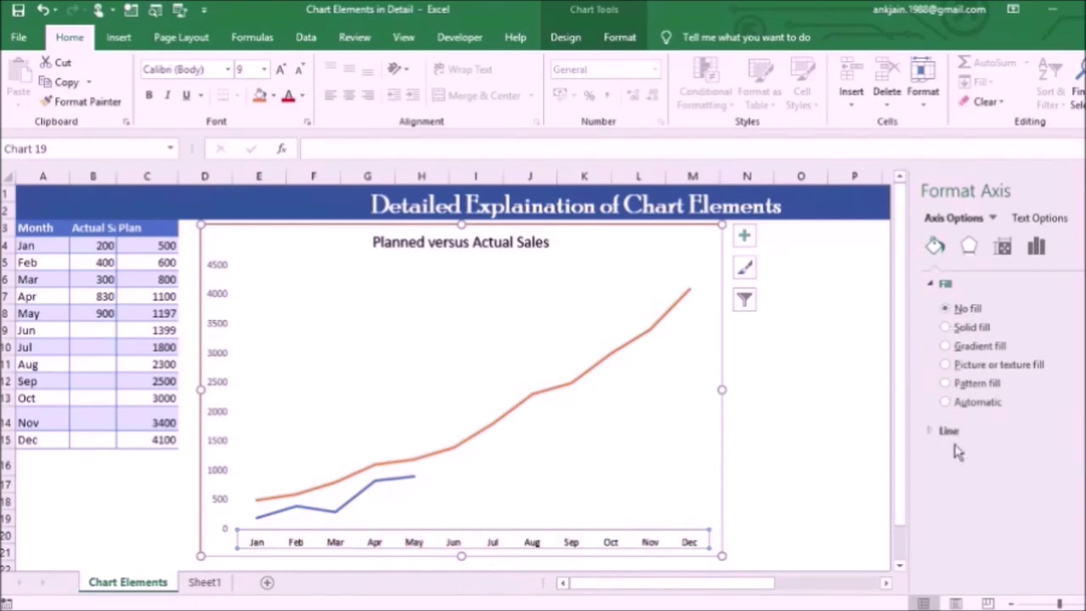
click(946, 430)
click(947, 473)
click(800, 461)
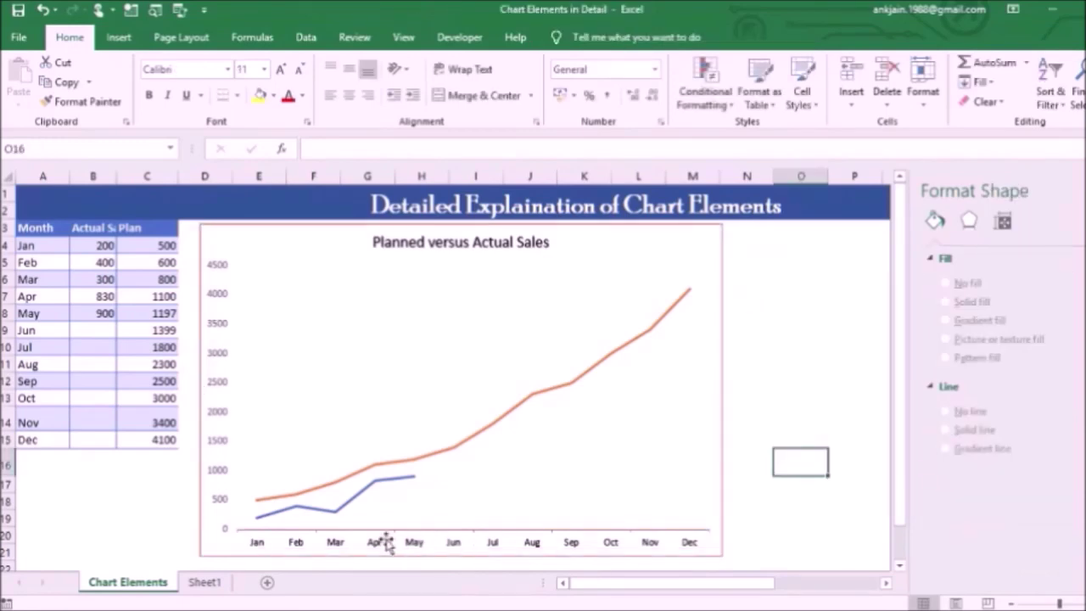
Step: Set the width of the horizontal axis line to 1.75 pt
click(492, 536)
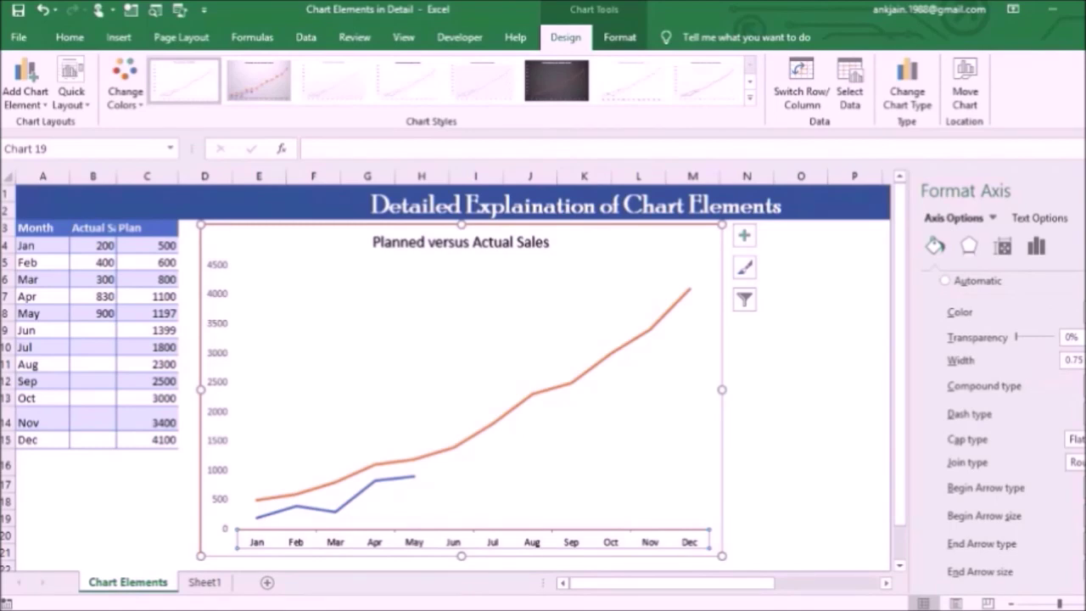
click(753, 514)
click(637, 552)
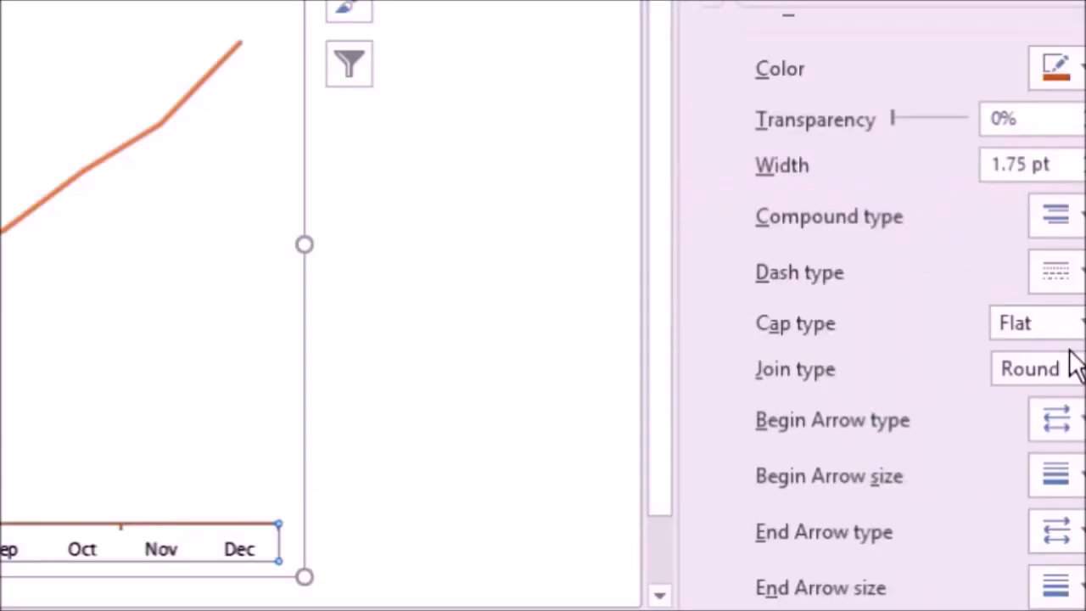
Step: Set the axis line's join type to Miter and its cap type to Flat
click(1085, 430)
click(1018, 356)
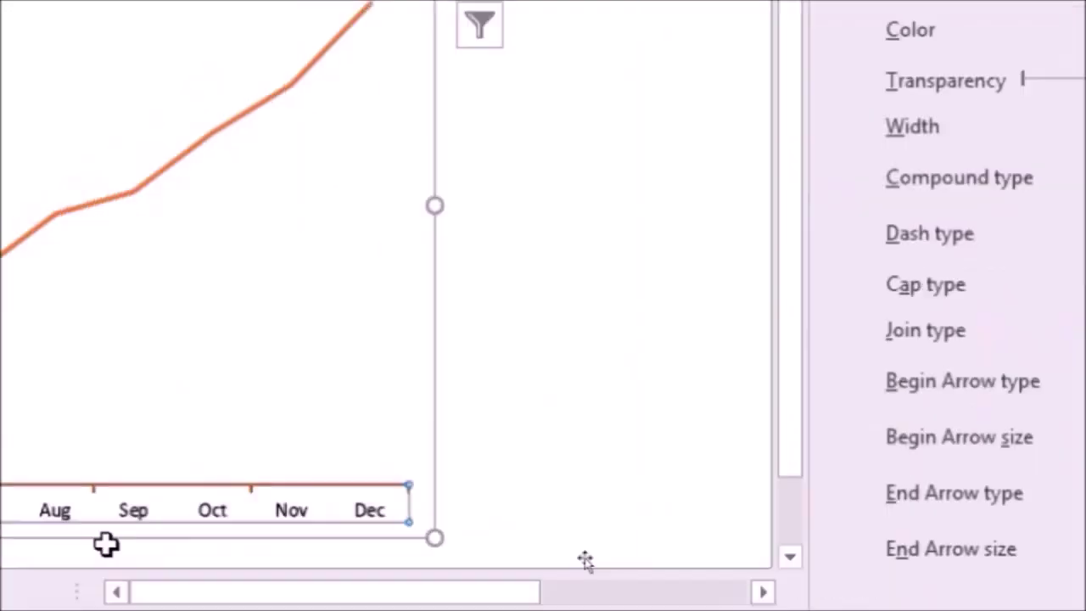
click(1042, 298)
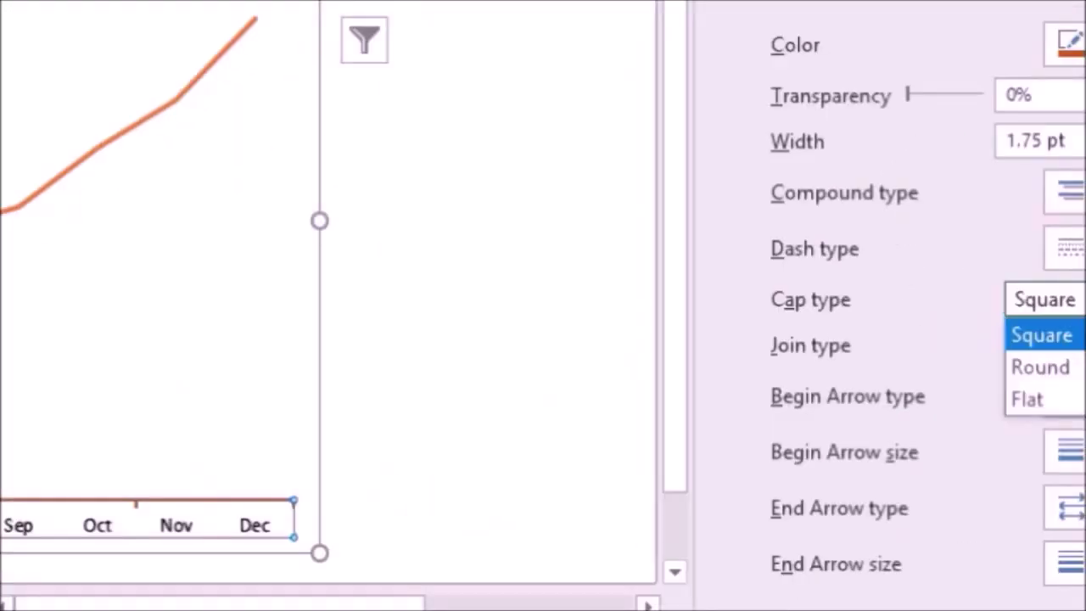
click(1046, 371)
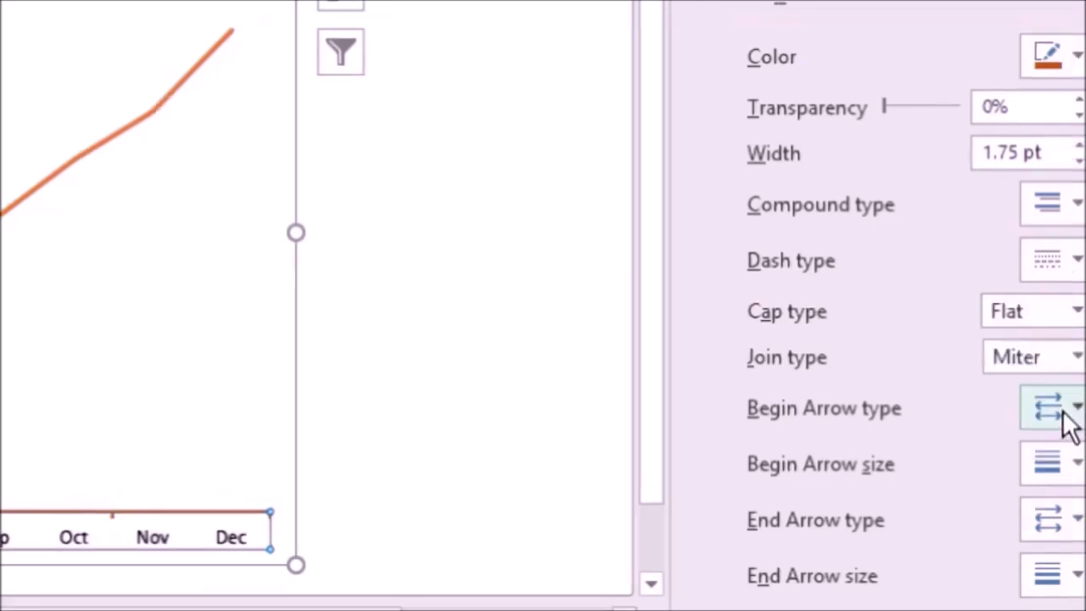
Step: Keep the axis line's beginning without an arrow and set its end arrow type to Arrow
click(1075, 409)
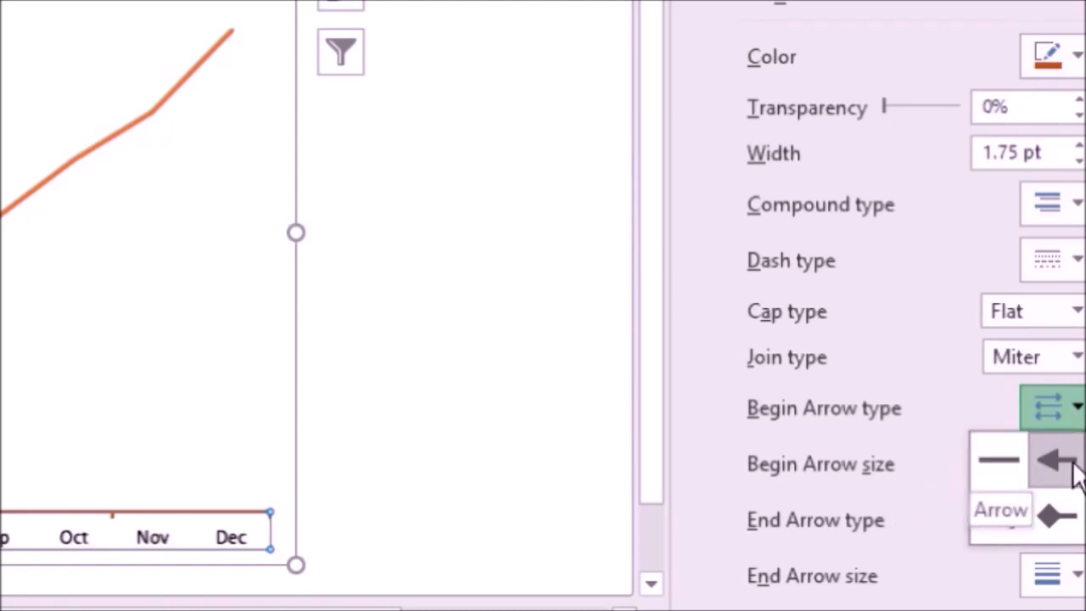
click(994, 454)
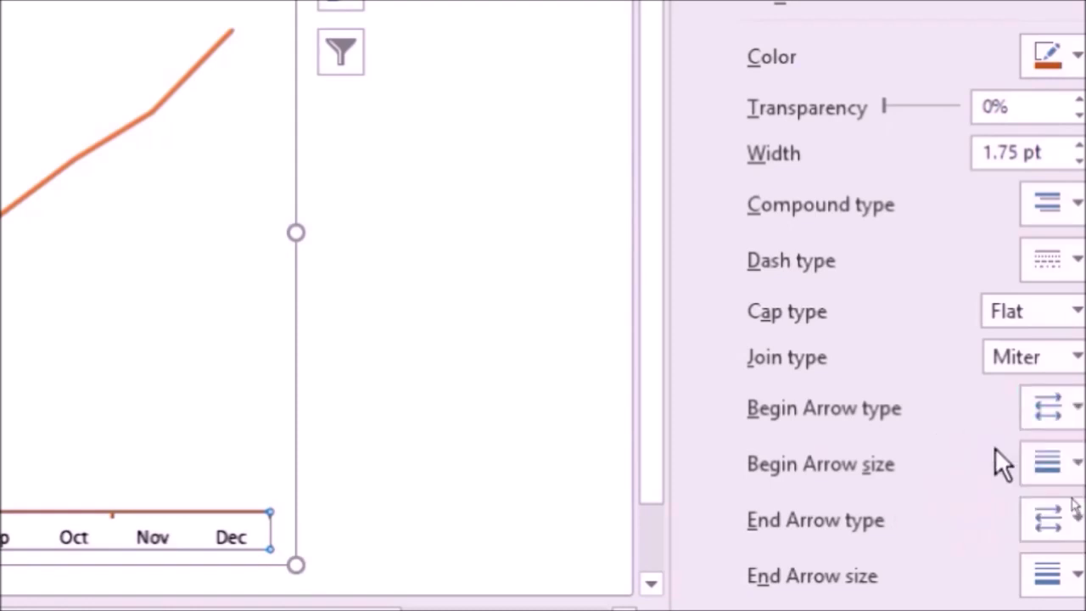
click(1077, 521)
click(1056, 573)
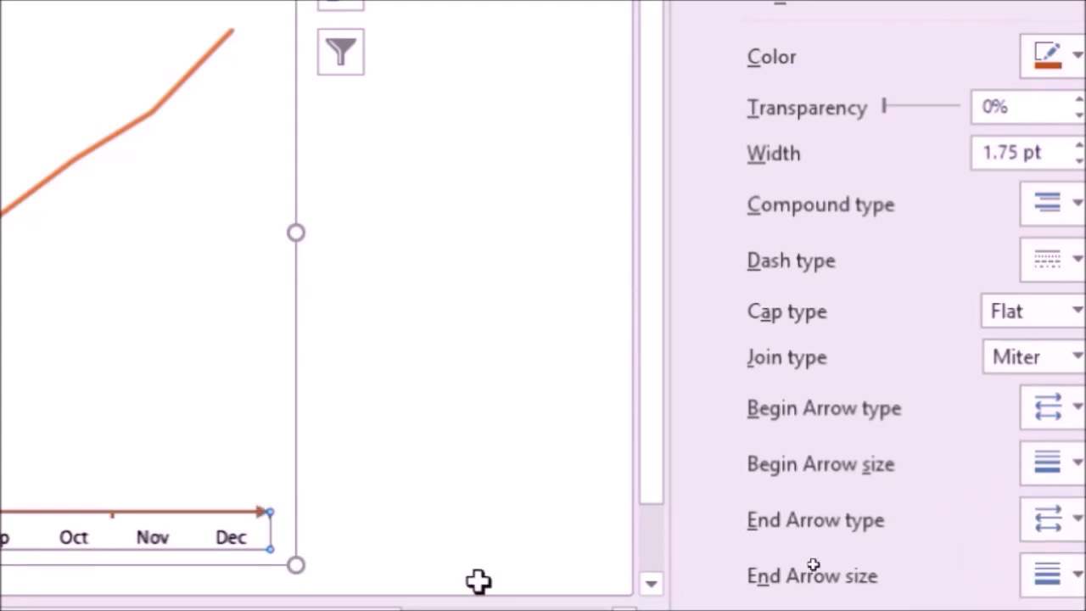
click(348, 521)
click(257, 517)
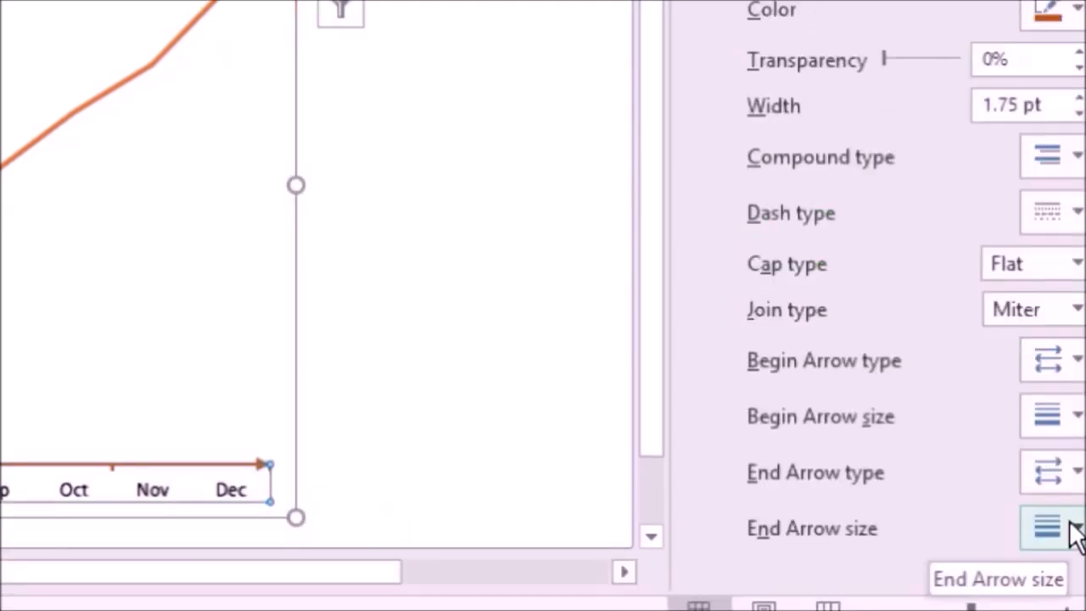
Step: Look through the end arrow sizes and remove the end arrow from the horizontal axis line
click(1077, 528)
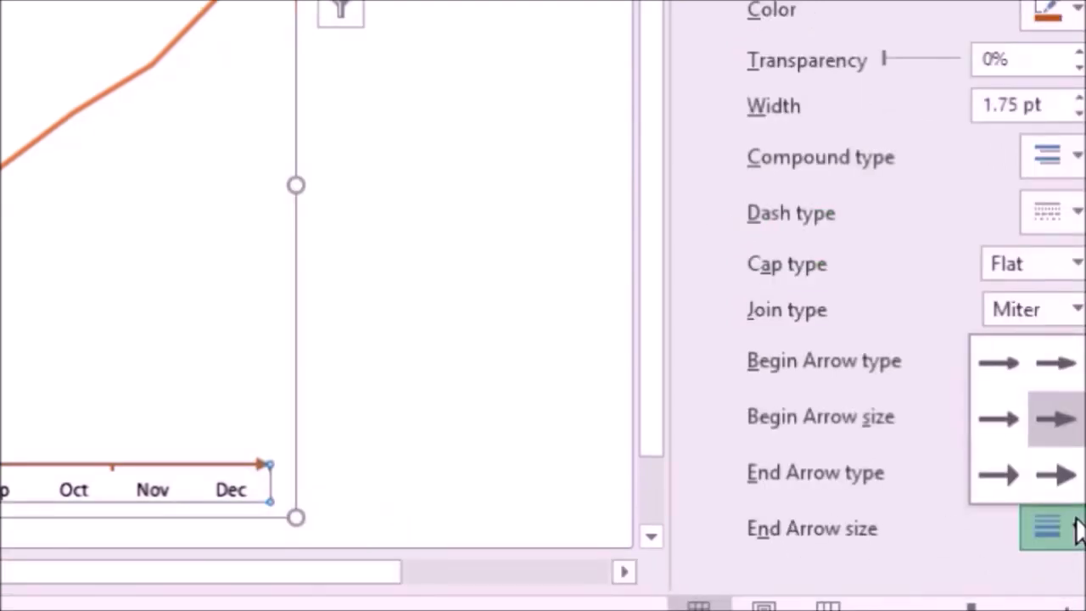
click(1077, 528)
click(1073, 475)
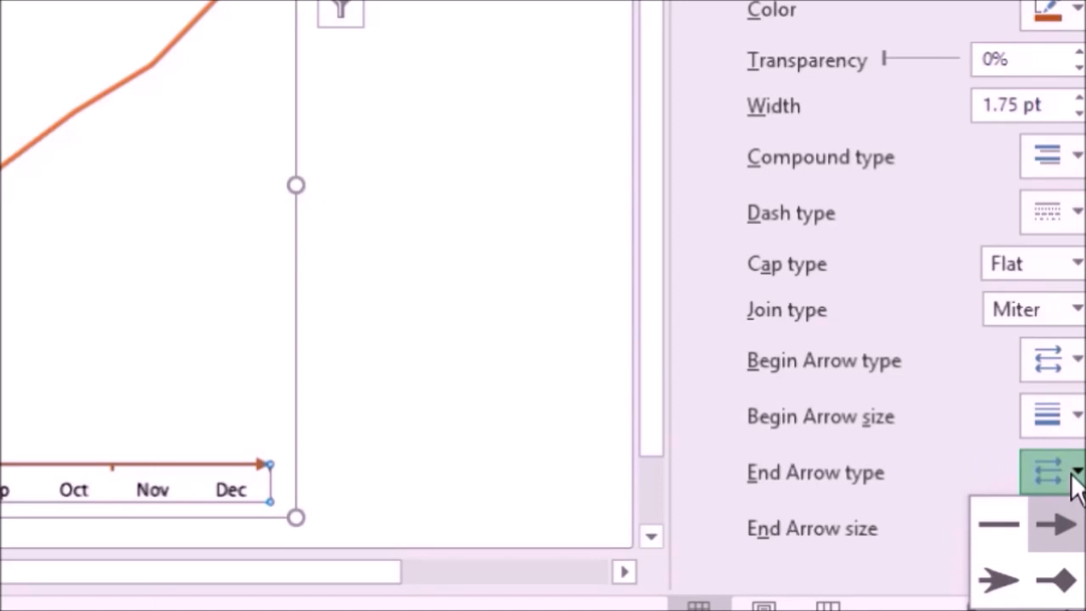
click(994, 524)
click(435, 469)
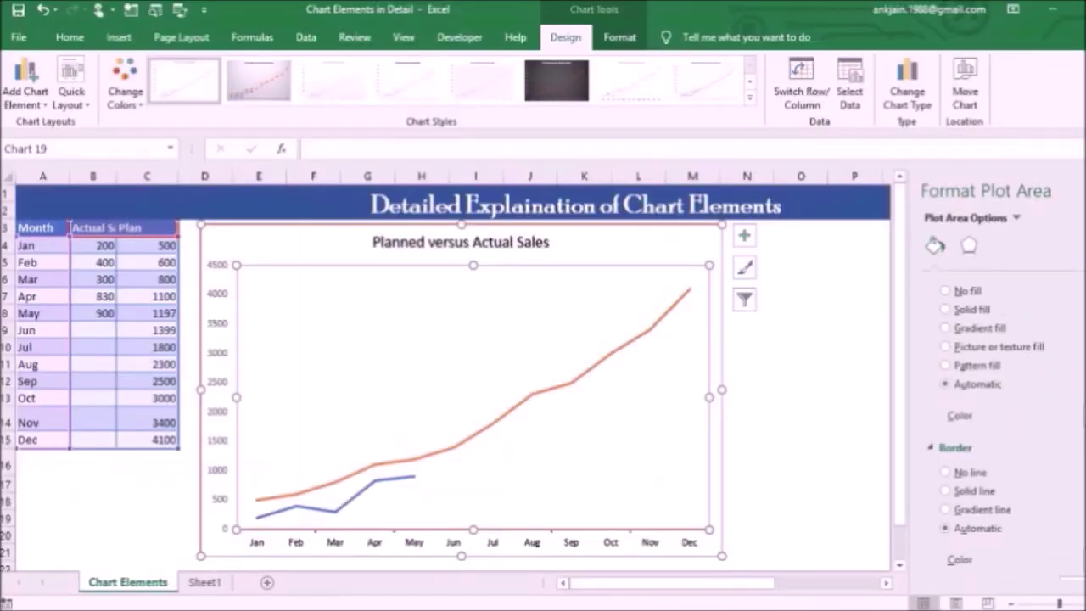
Step: Try a shadow preset with a 180° angle on the horizontal axis labels and remove it again
scroll(1001, 424, down, 2)
key(Down)
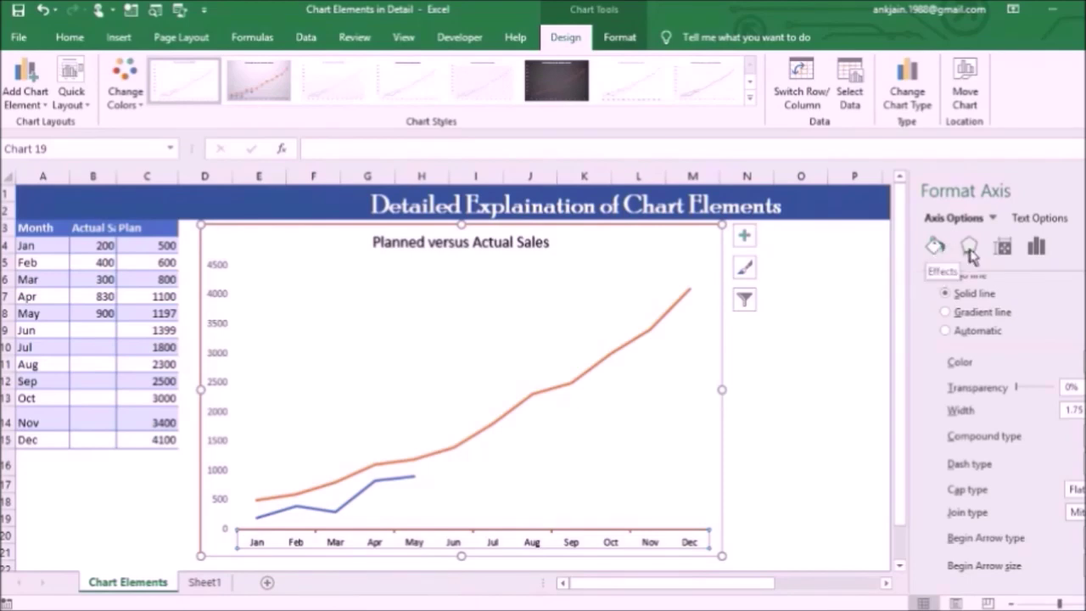
click(969, 247)
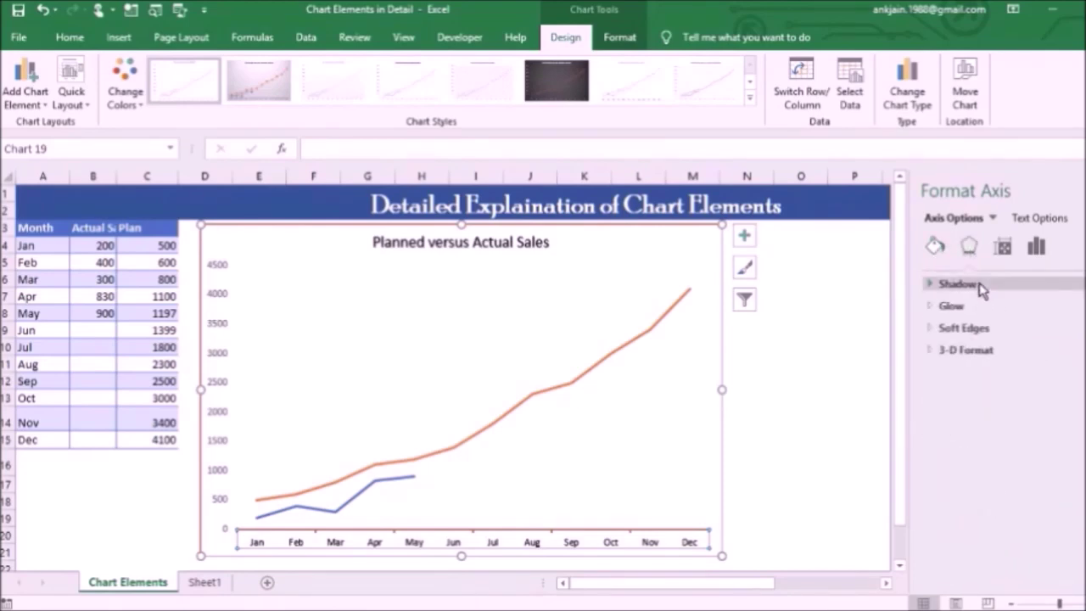
click(979, 285)
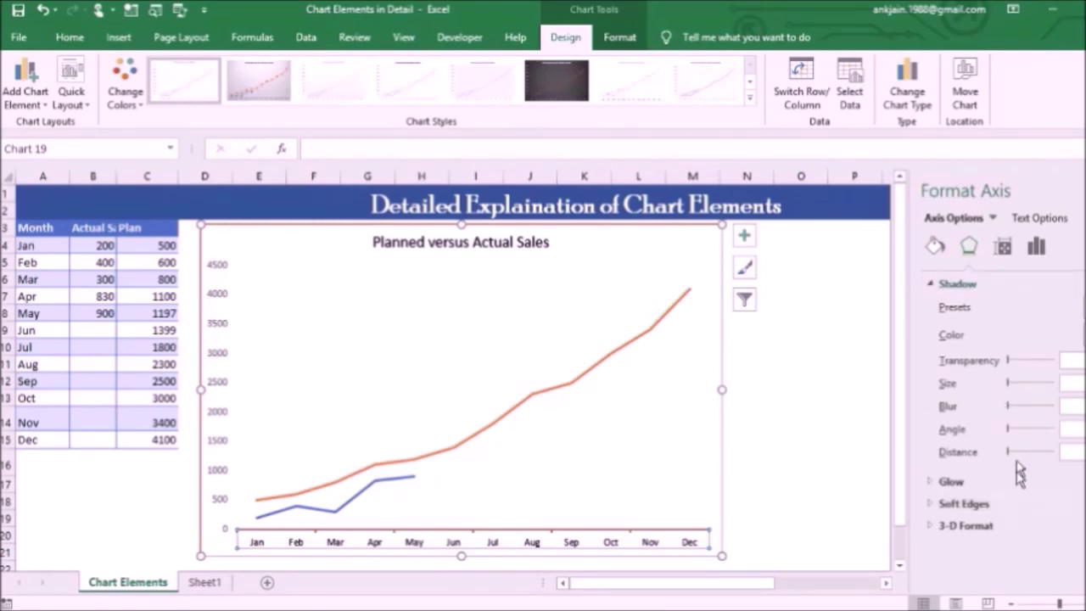
click(1079, 335)
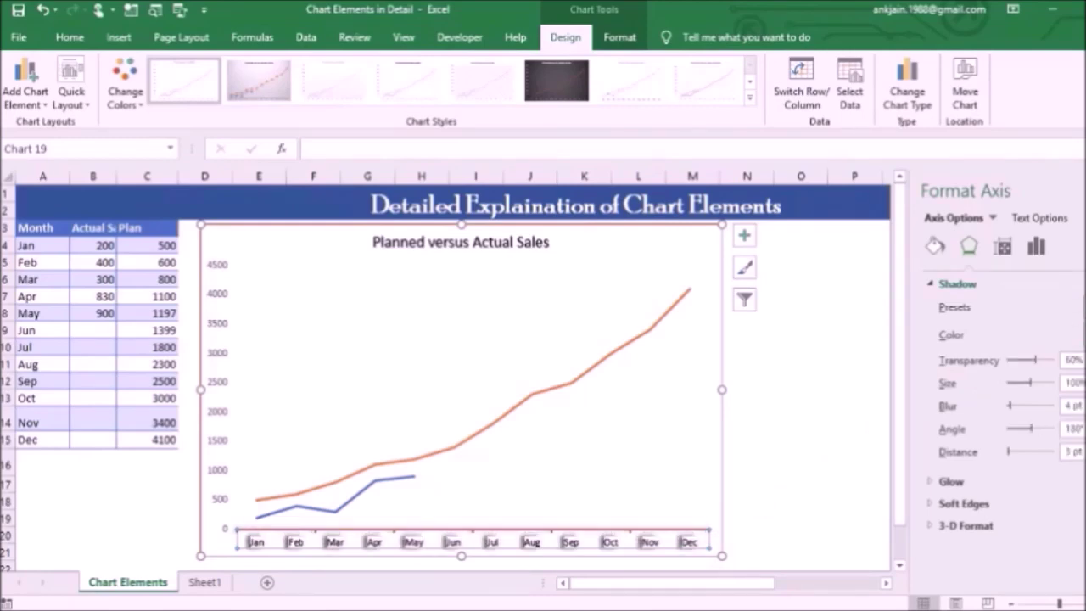
click(1075, 307)
click(1017, 53)
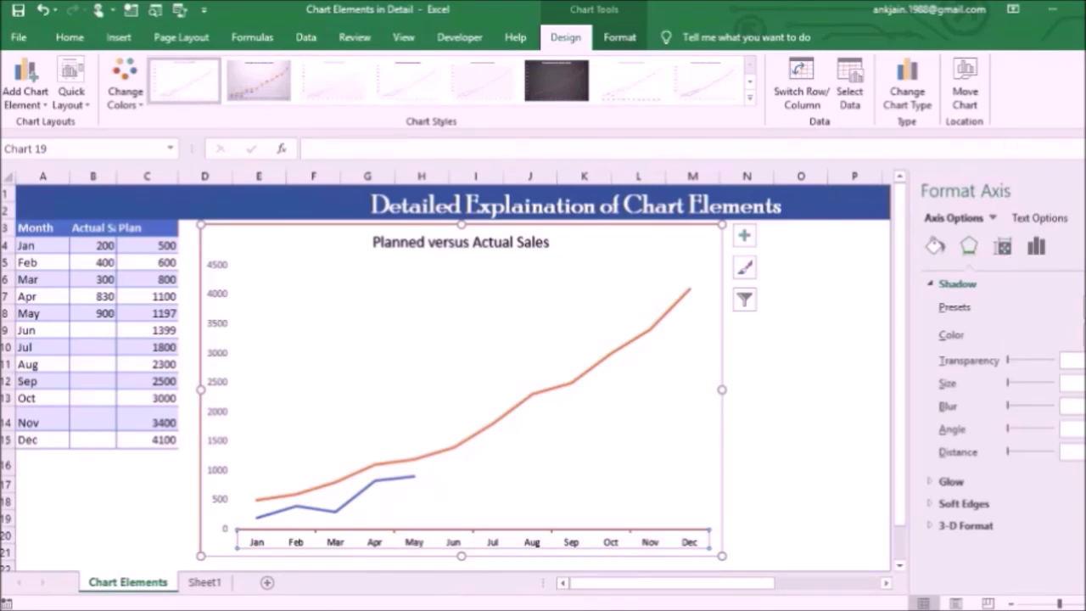
Step: Try an orange shadow color on the horizontal axis labels and undo it
click(1078, 335)
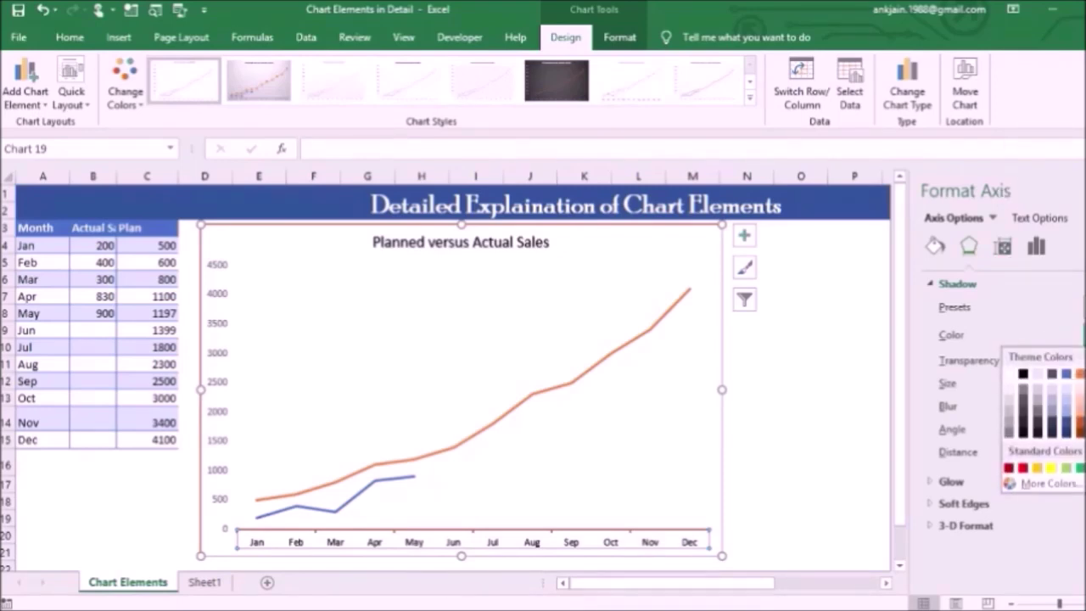
click(1081, 375)
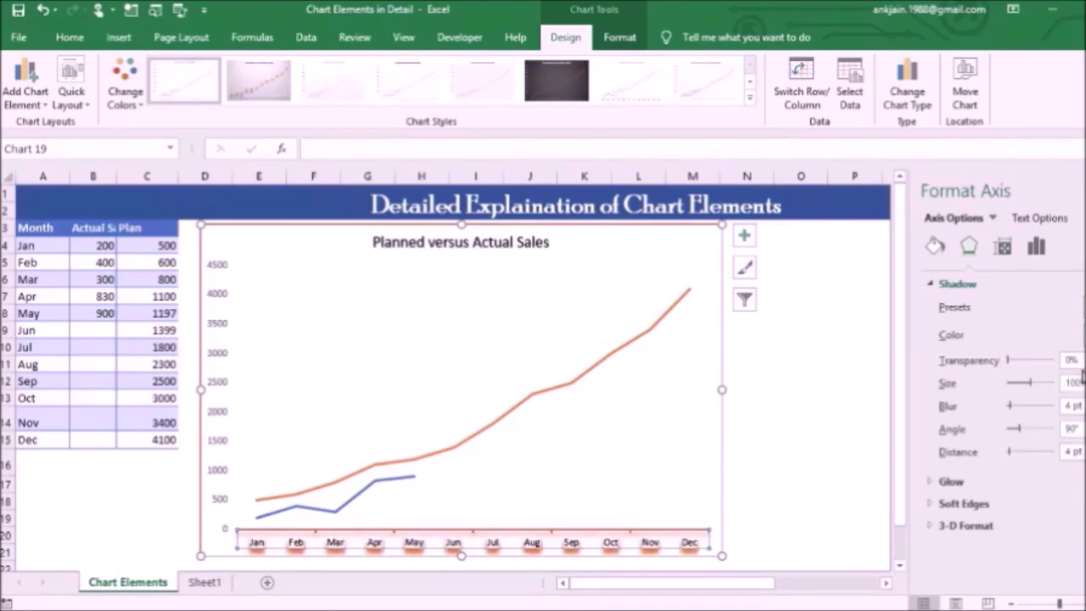
click(1081, 335)
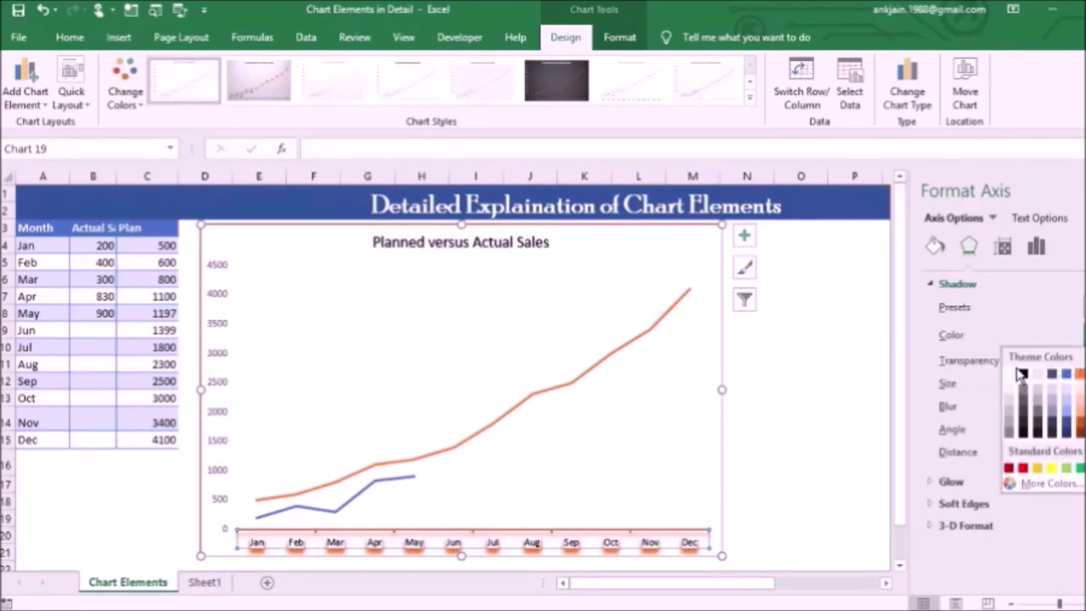
key(ctrl+z)
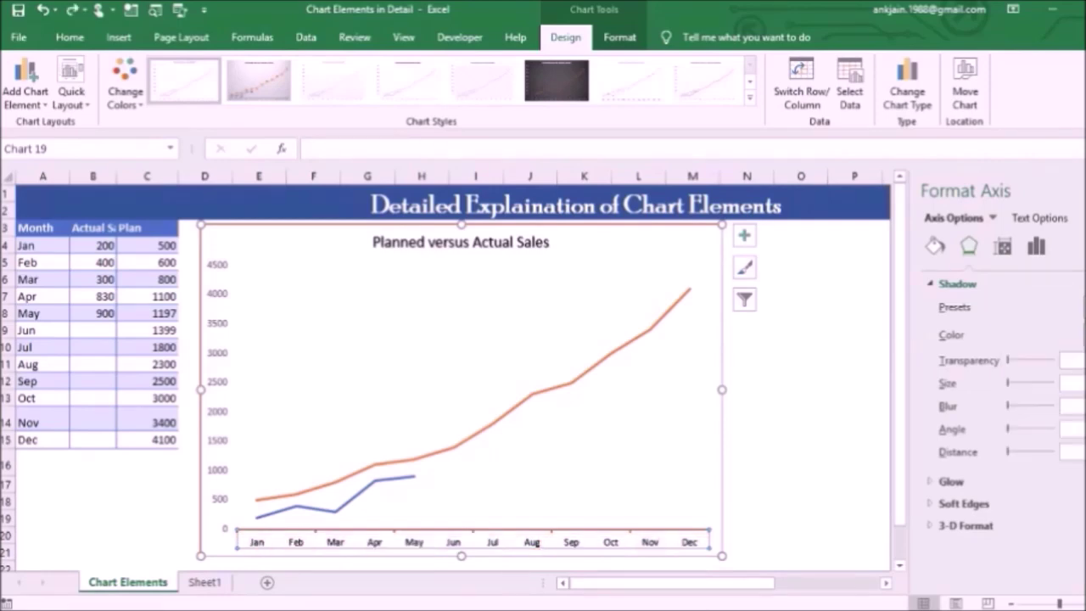
Step: Try an 11 pt glow preset with 60% transparency on the horizontal axis
click(993, 488)
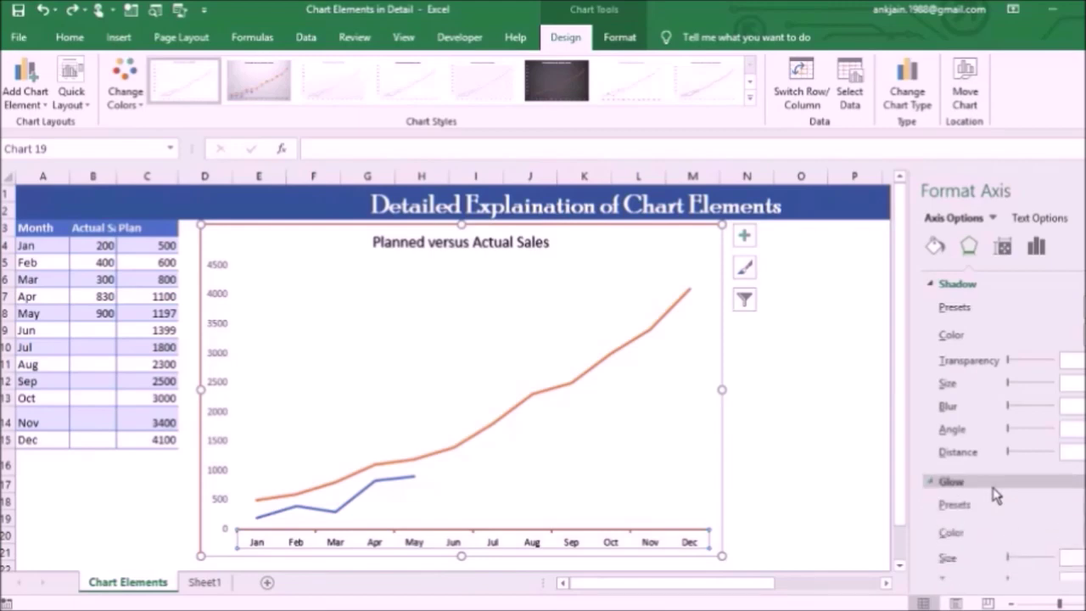
click(1070, 503)
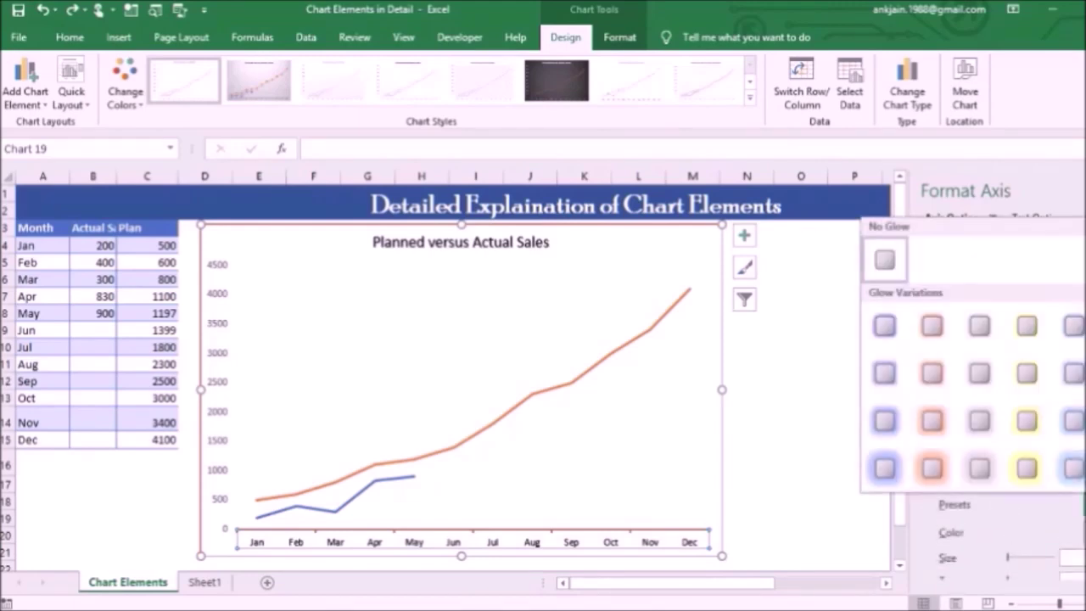
click(976, 416)
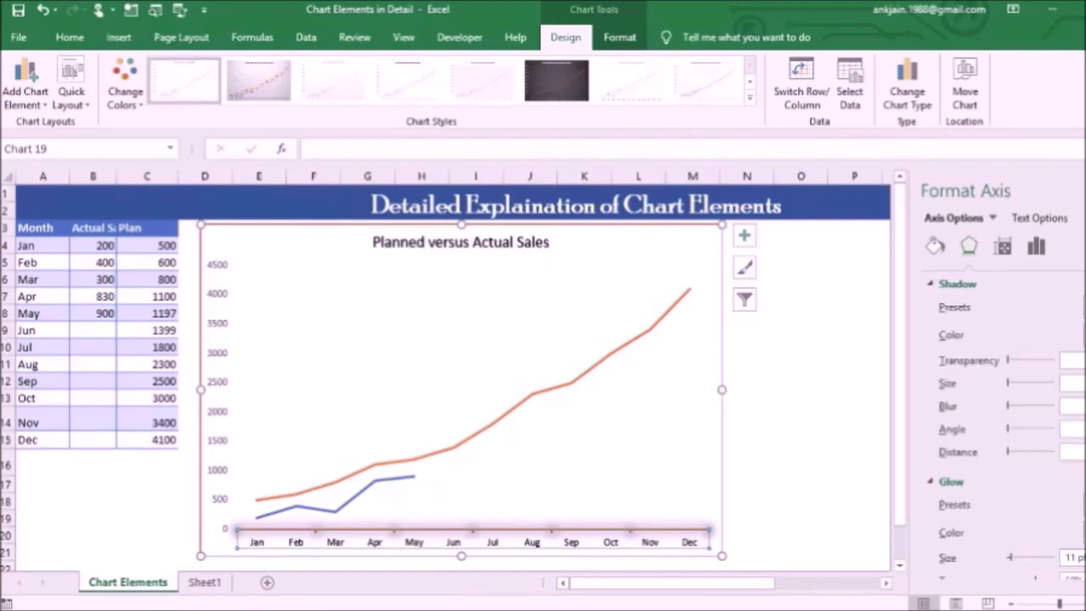
scroll(1001, 424, down, 3)
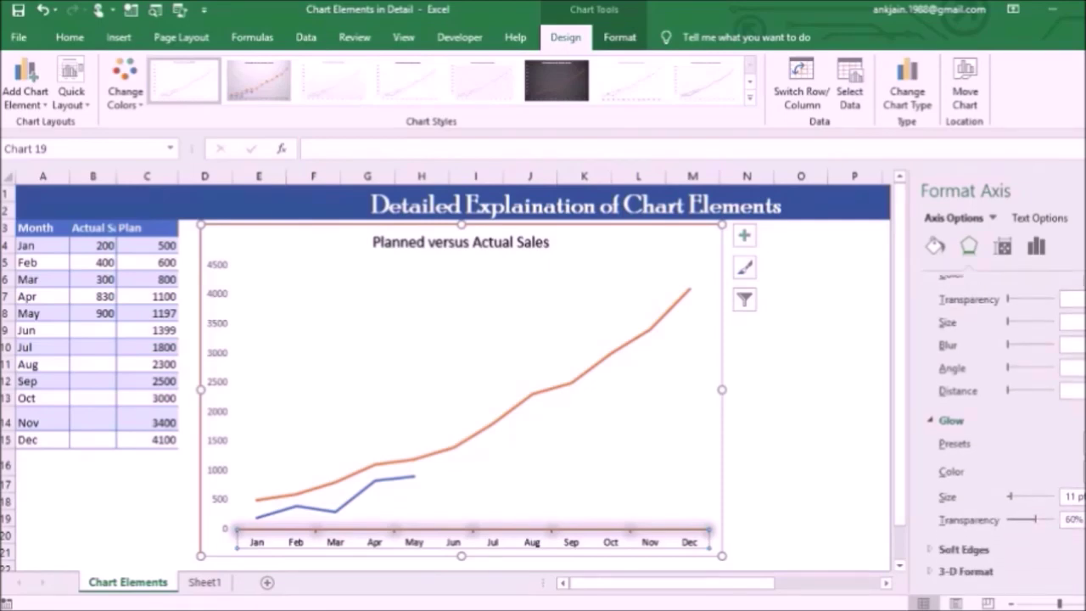
scroll(1002, 258, up, 3)
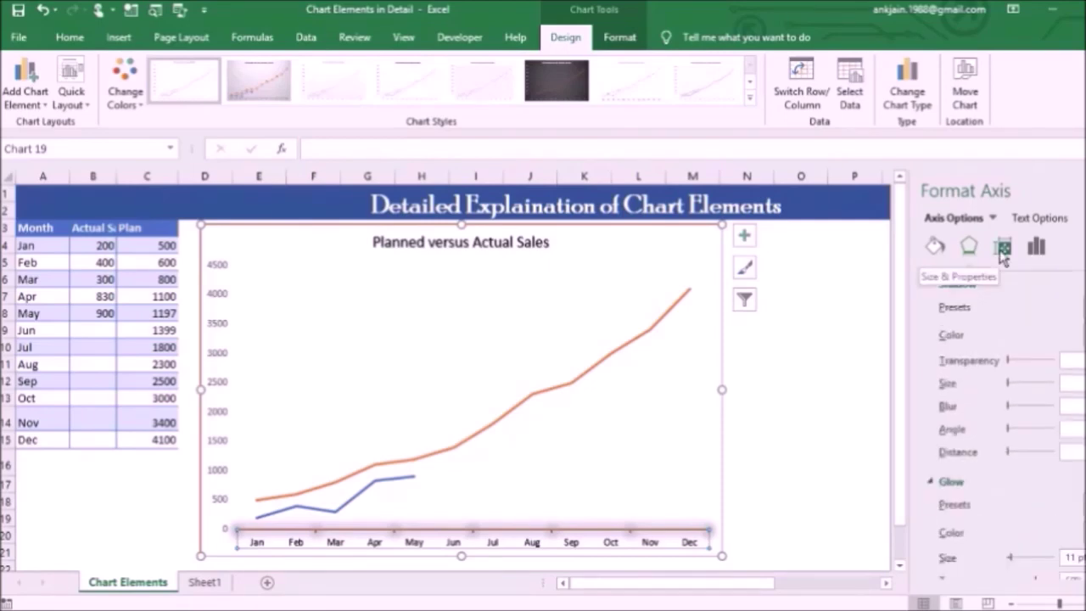
Step: Look through the vertical alignment choices for the horizontal axis labels and try the first rotated text direction
click(1000, 251)
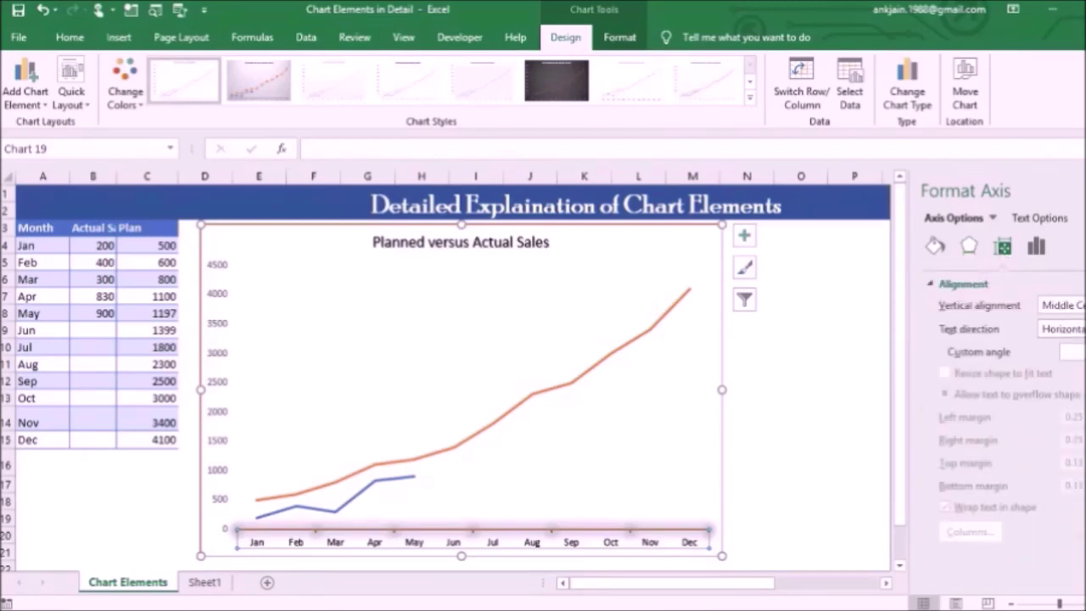
click(1062, 304)
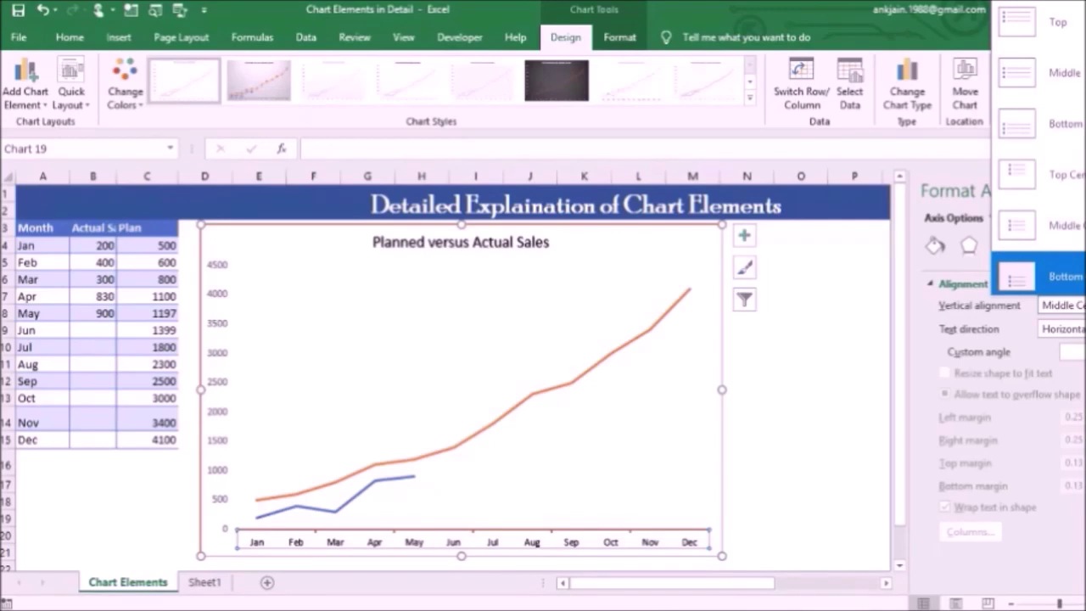
key(Escape)
key(Tab)
key(alt+Down)
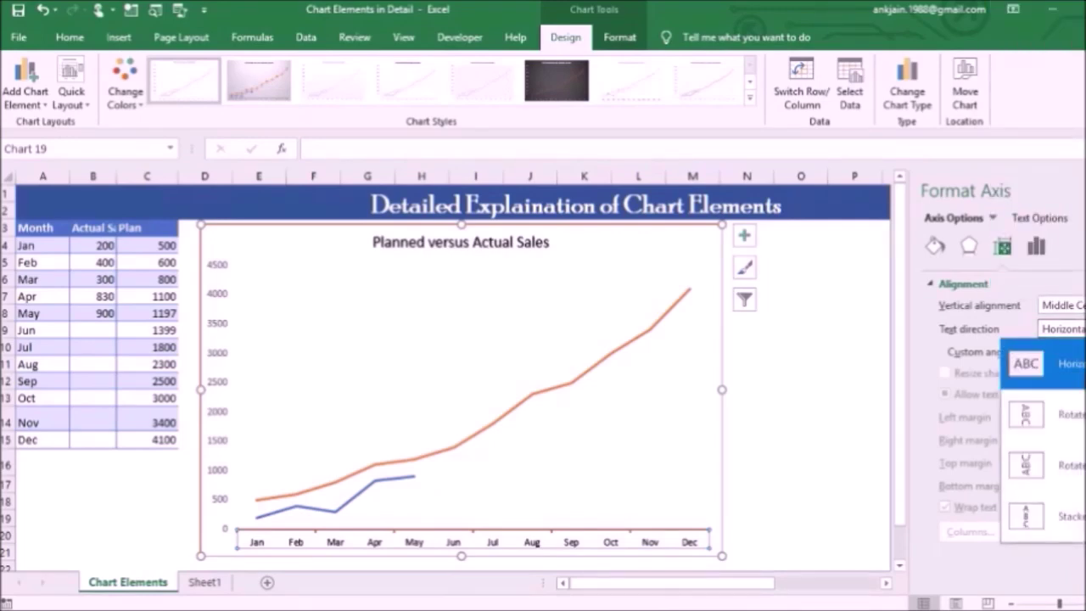
key(Down)
key(Return)
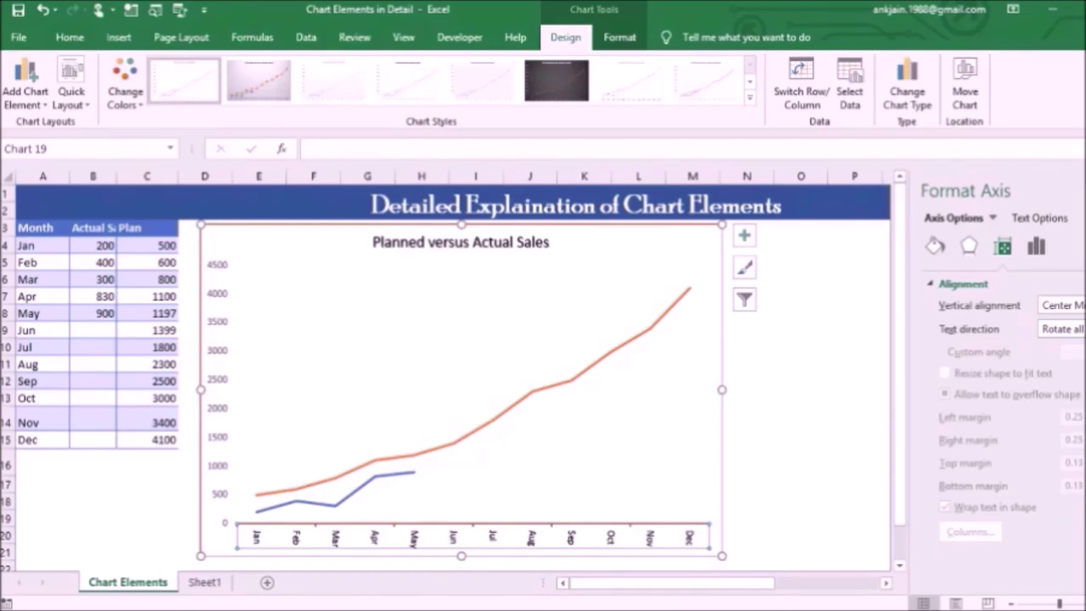
Step: Try the opposite text rotation on the horizontal axis labels and return the text direction to Horizontal
key(alt+Down)
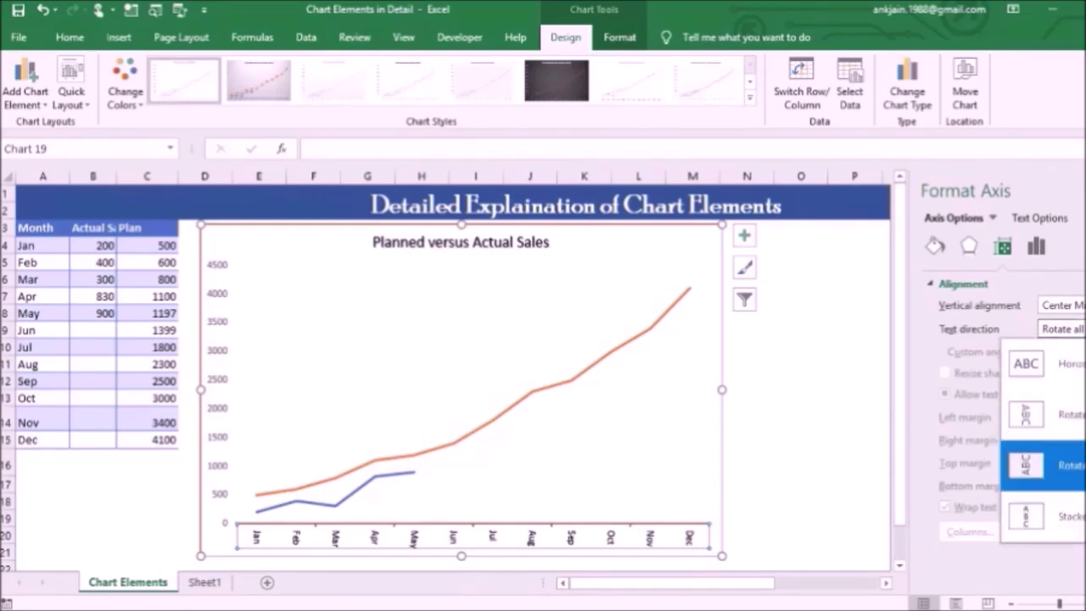
key(Escape)
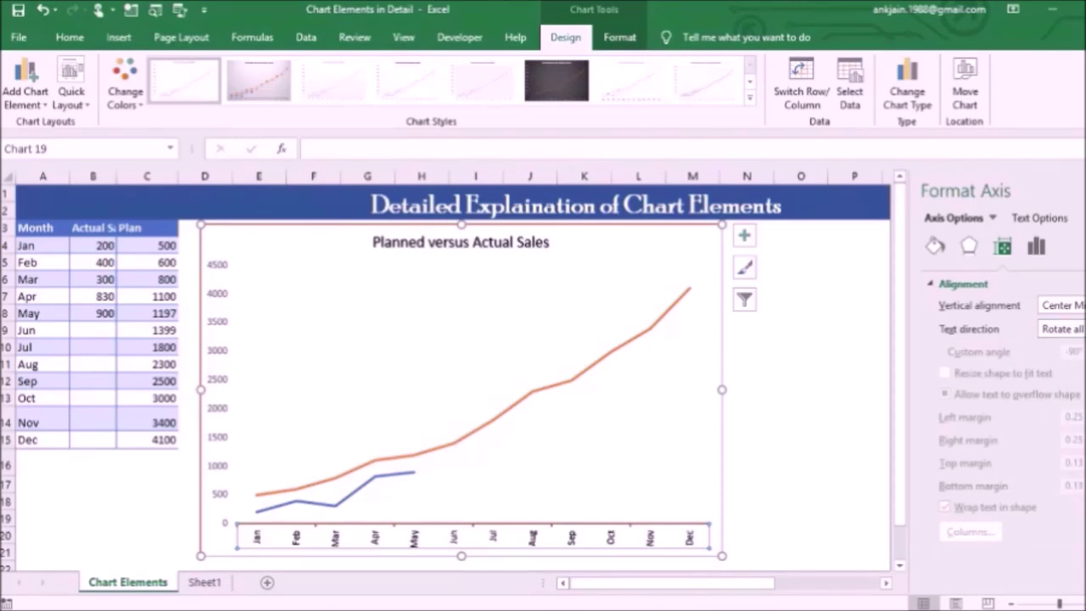
key(alt+Down)
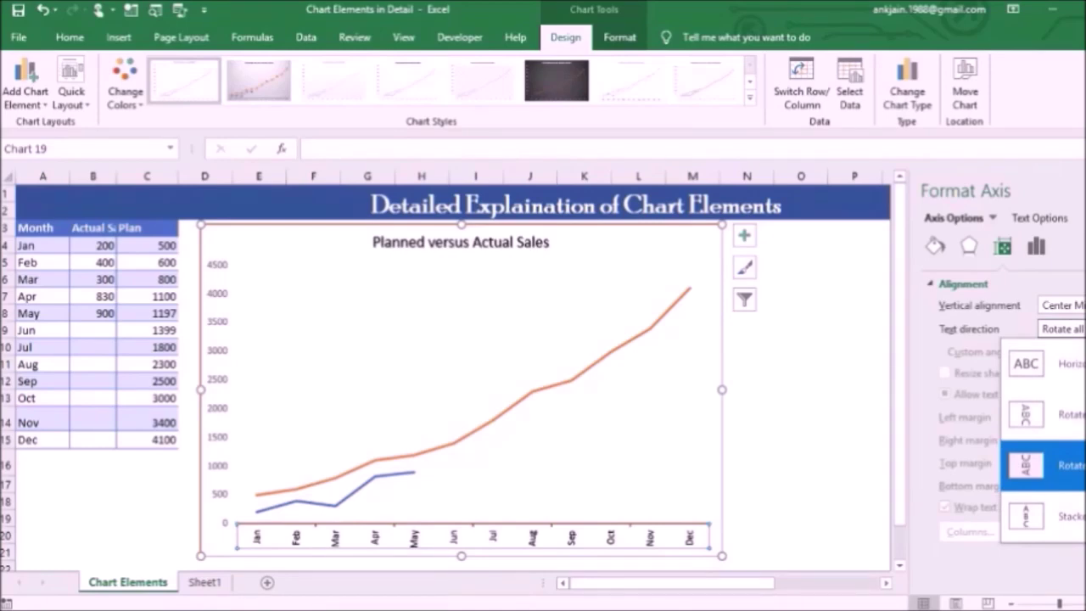
key(Up)
key(Up)
key(Return)
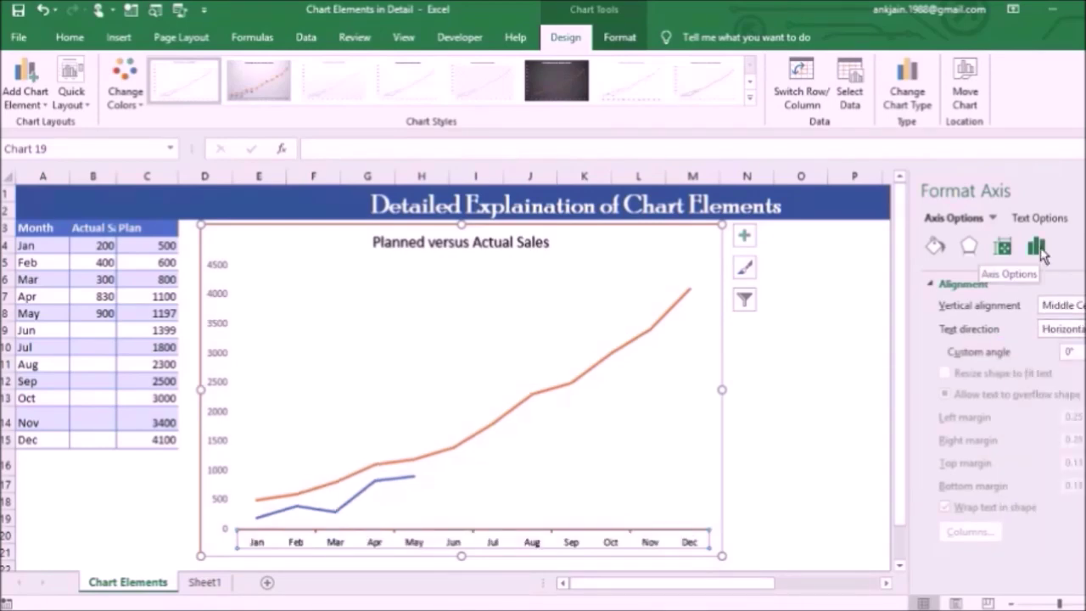
Step: Try having the vertical axis cross at category number 3 and at the maximum category, and return the crossing to Automatic
click(1038, 247)
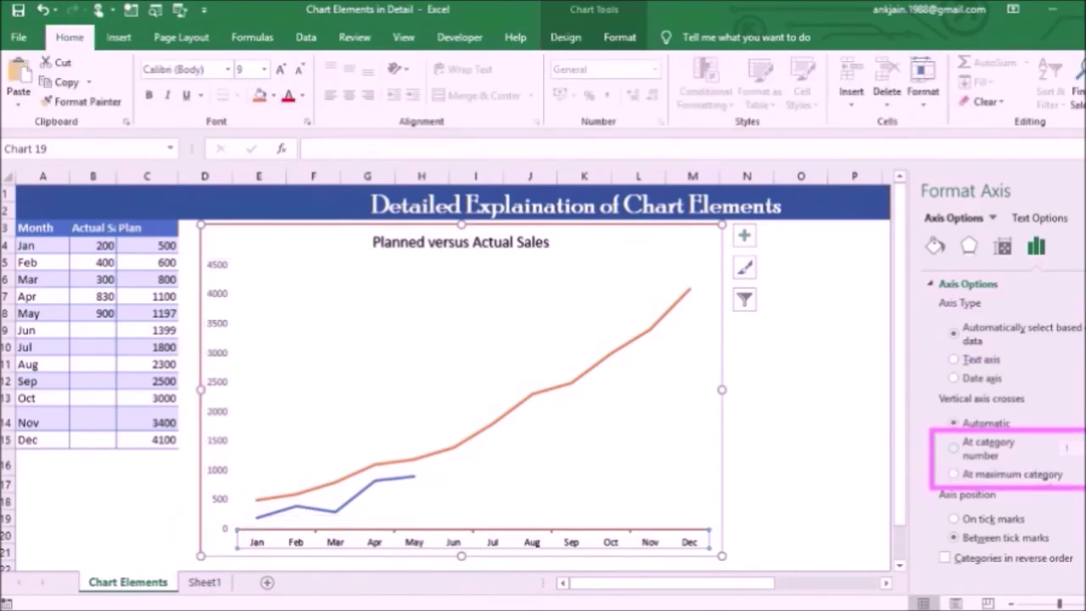
click(952, 446)
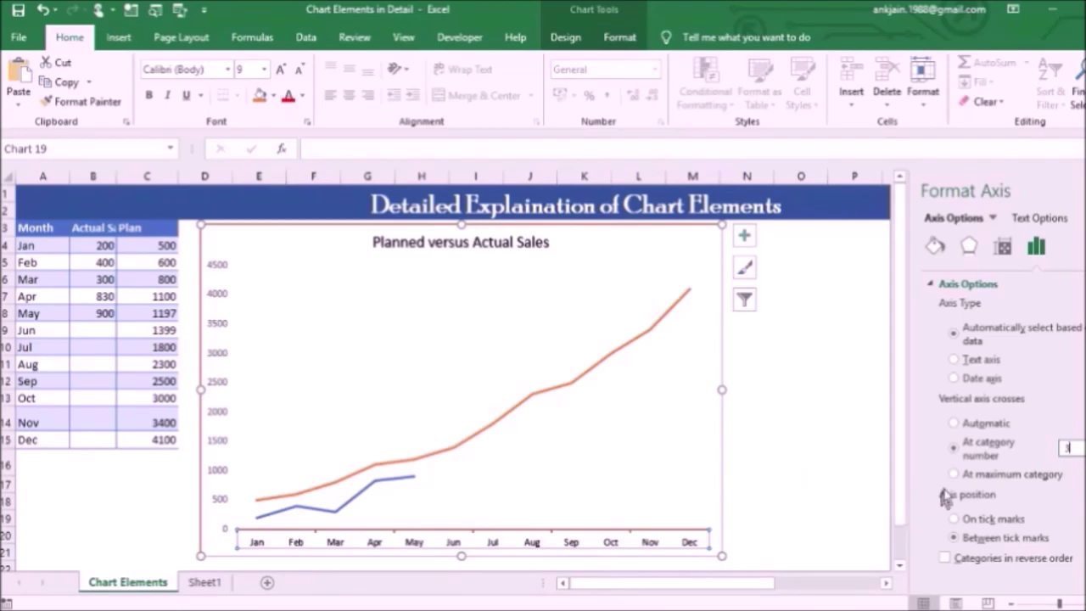
click(1002, 461)
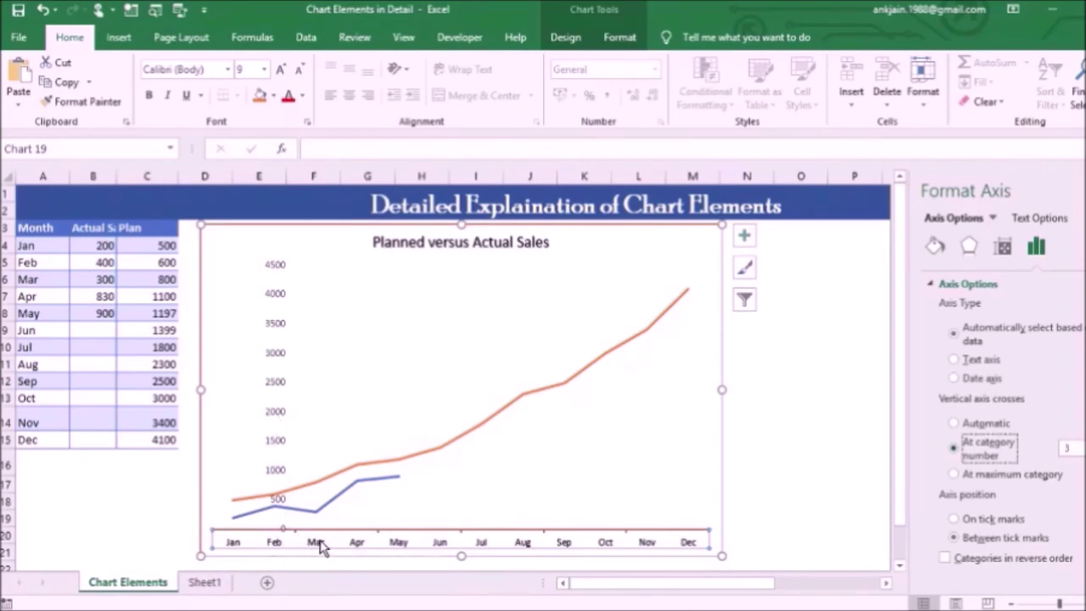
click(954, 475)
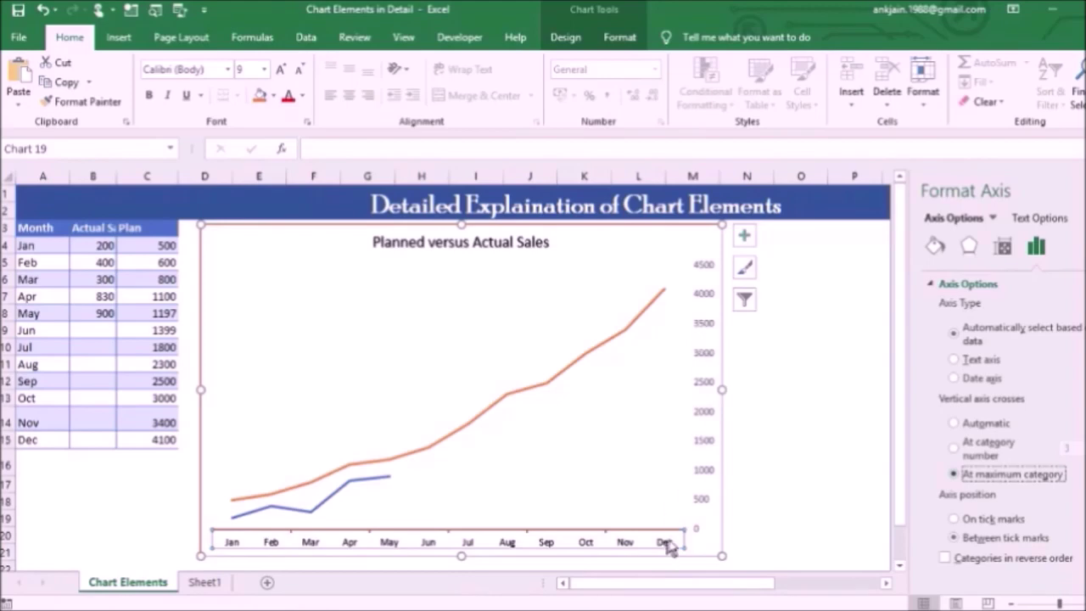
click(957, 428)
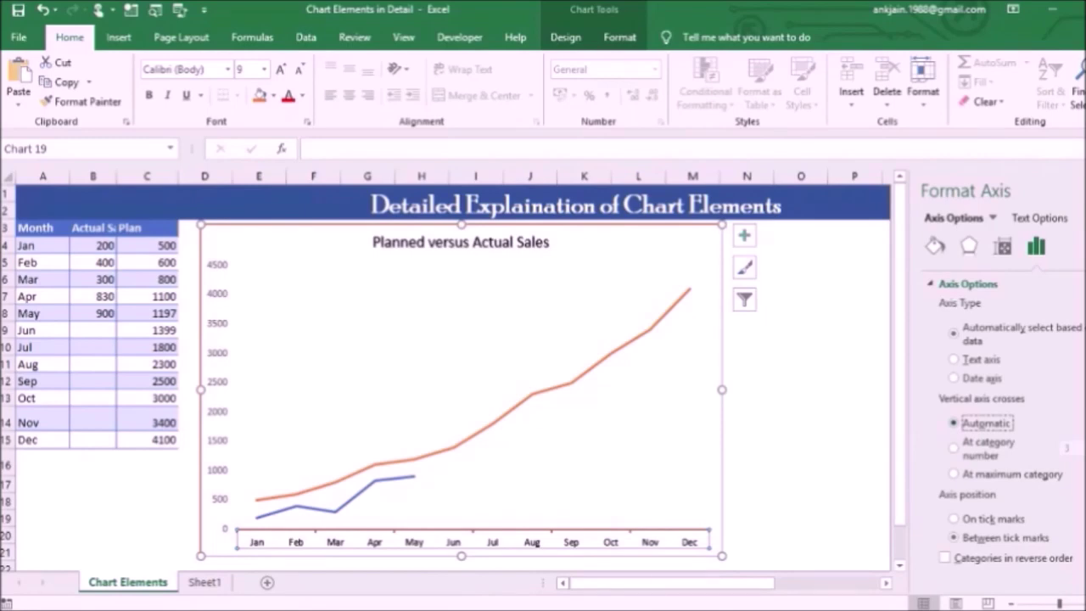
Step: Compare the two axis position options and set the horizontal axis position to On tick marks
scroll(979, 458, down, 1)
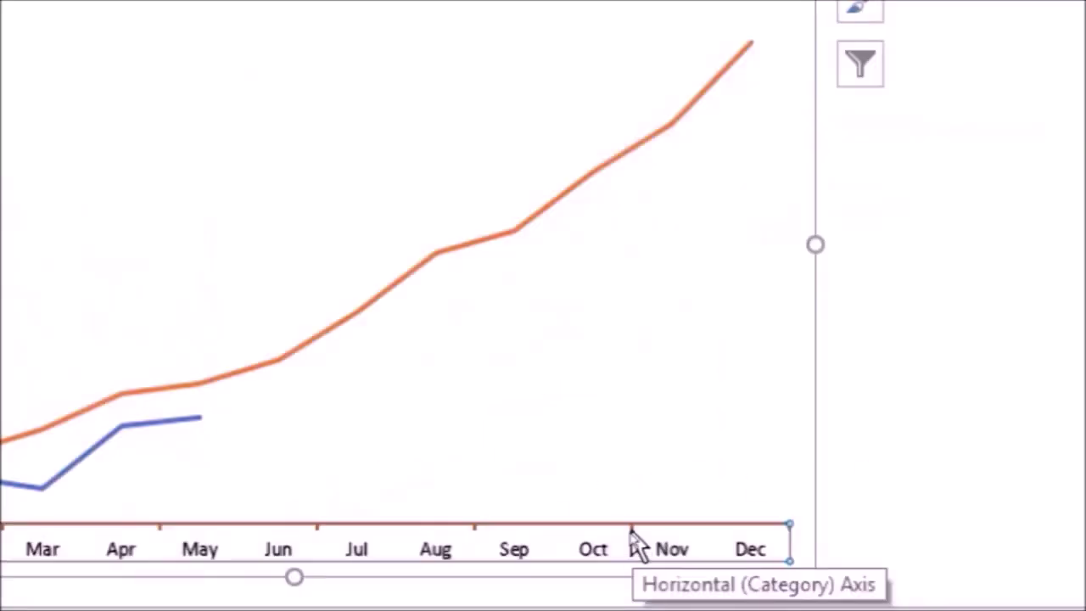
scroll(956, 526, up, 1)
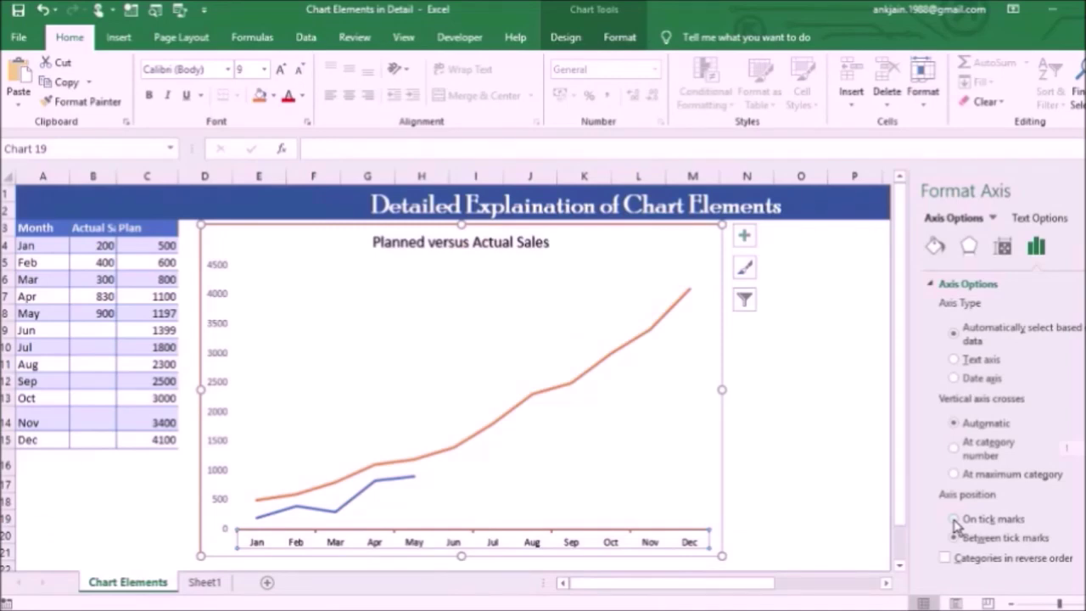
click(953, 519)
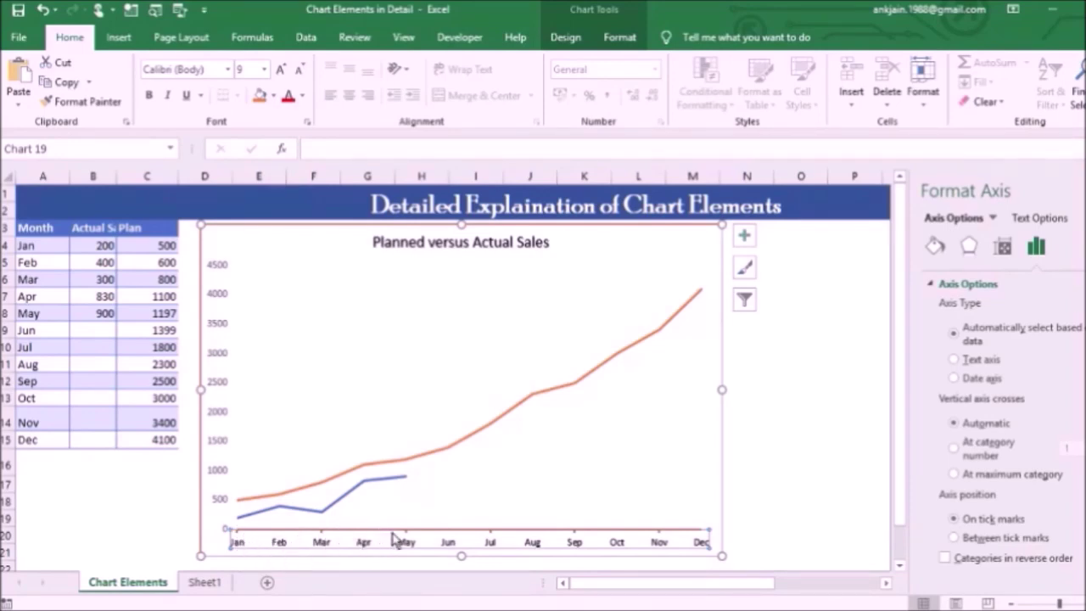
click(953, 538)
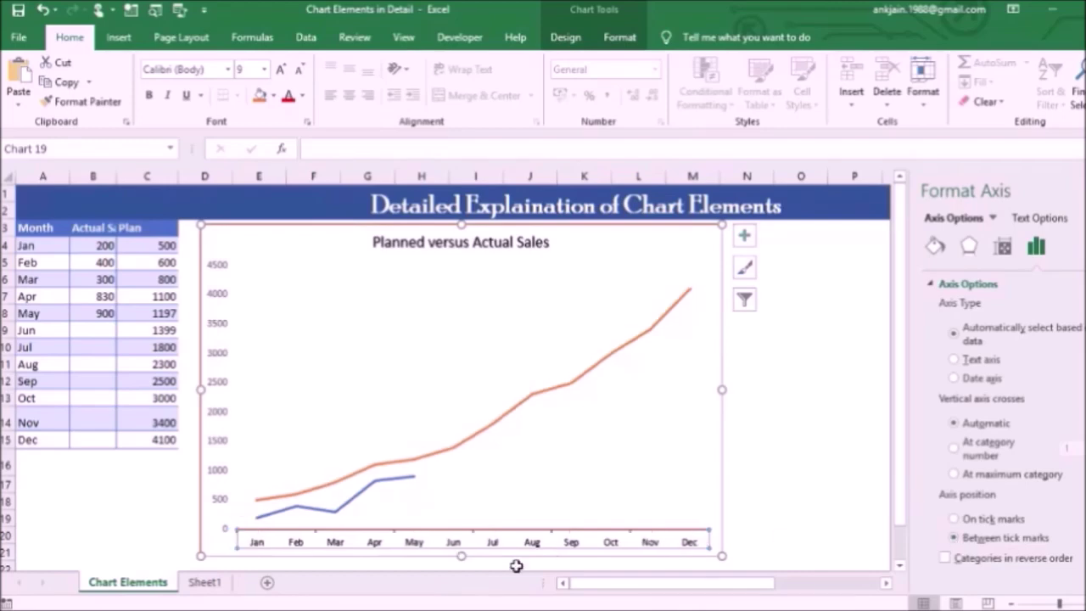
click(953, 519)
Step: Try showing the horizontal axis categories in reverse order and turn the option off again
scroll(953, 522, down, 2)
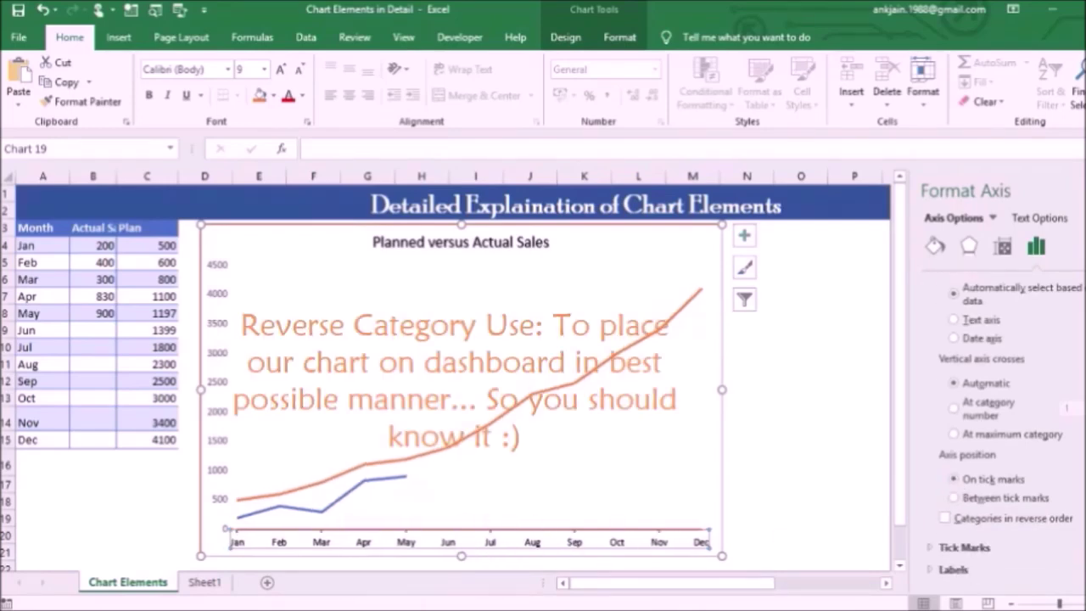
click(945, 517)
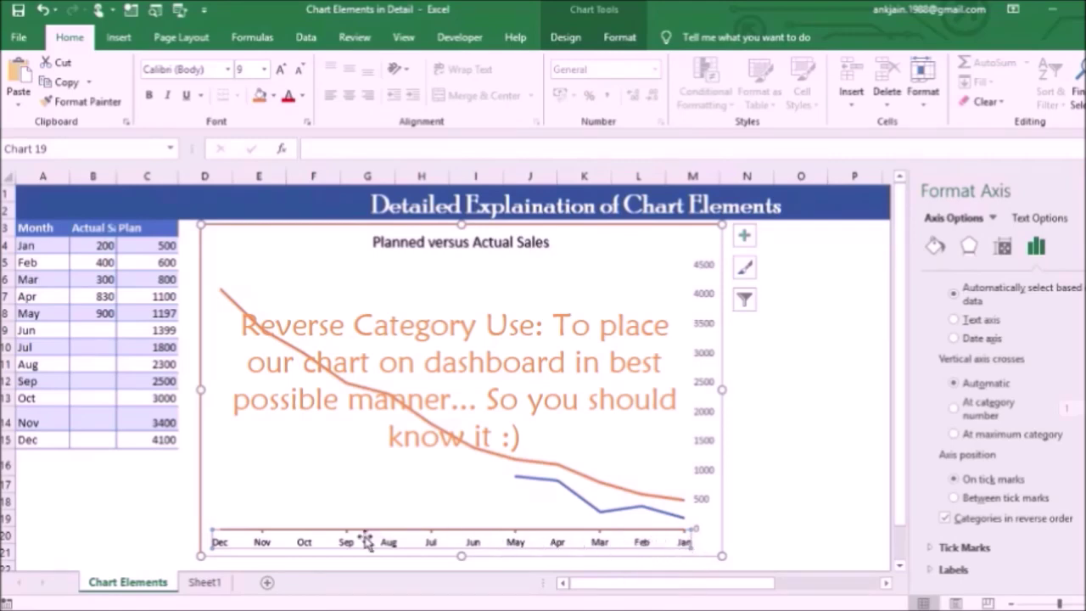
click(945, 517)
Step: Set the interval between the horizontal axis tick marks to 1
click(975, 306)
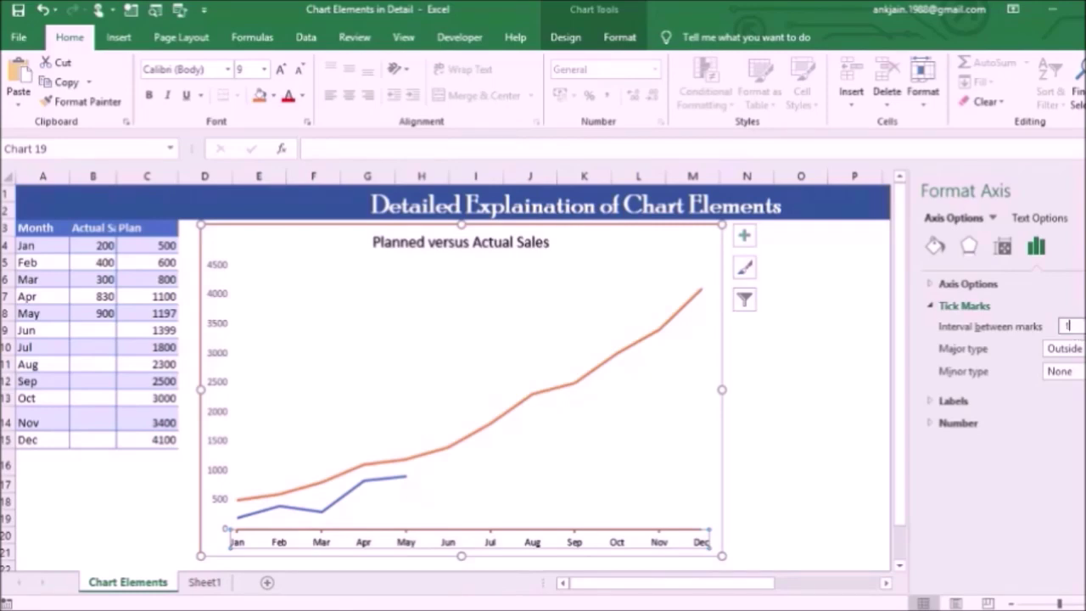
click(1067, 326)
click(1078, 324)
text(1)
Step: Try the Inside and Cross major tick mark types on the horizontal axis and return the major type to Outside
click(1064, 348)
click(1060, 382)
click(1065, 348)
click(1071, 400)
click(1064, 347)
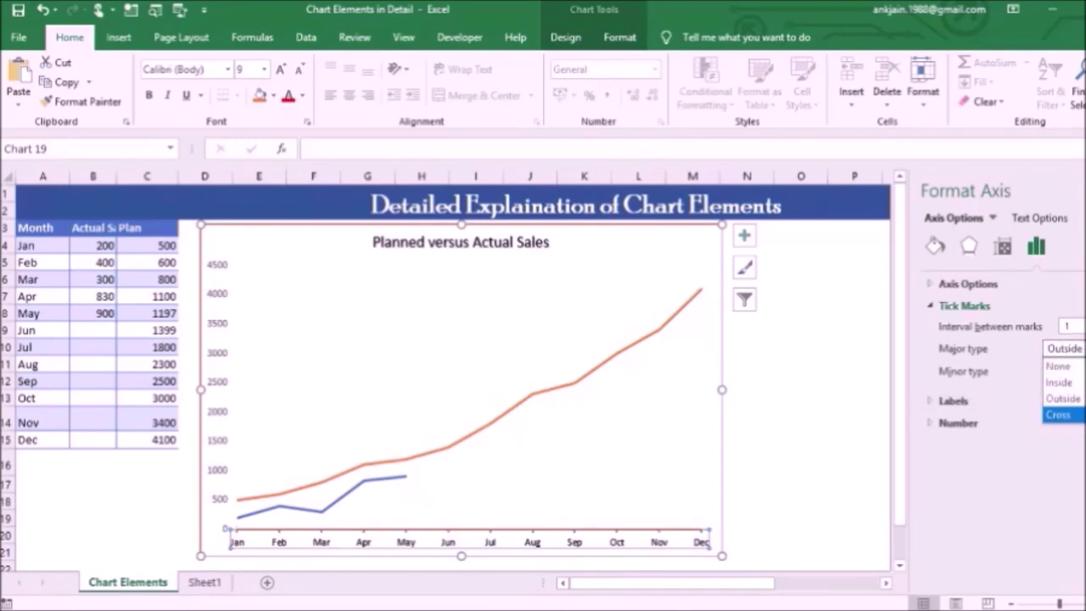
click(1058, 414)
click(1066, 347)
click(1056, 297)
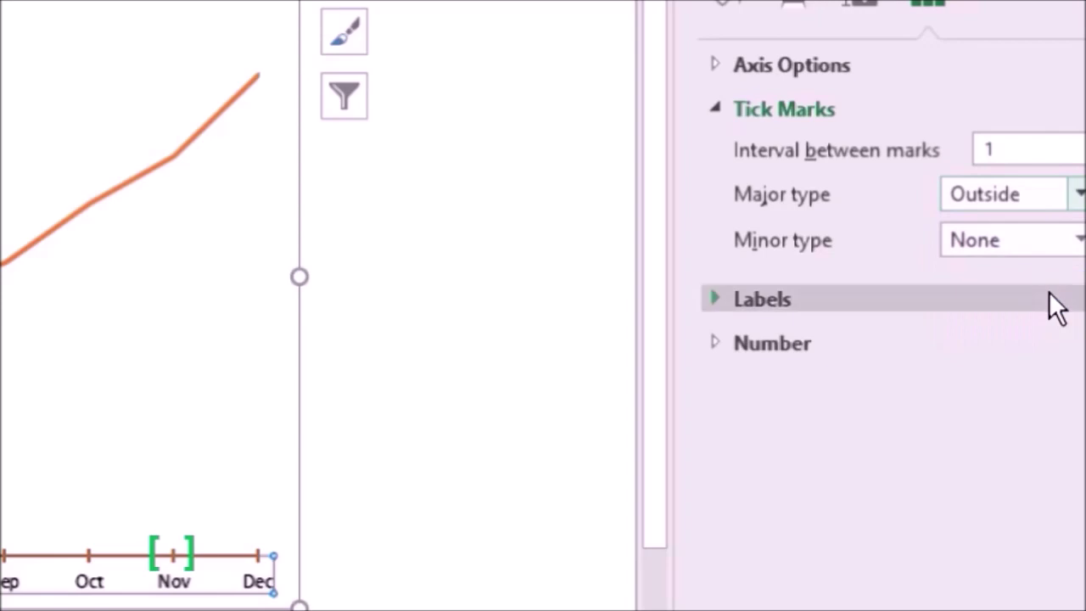
Step: Choose a minor tick mark type for the horizontal axis
click(1078, 244)
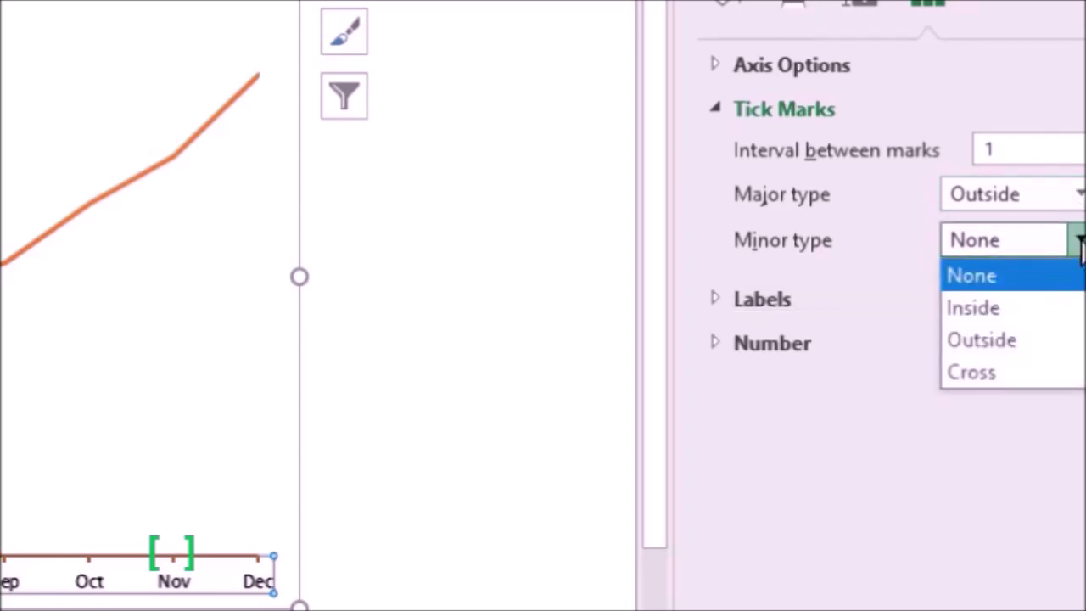
click(1075, 244)
click(1075, 243)
Step: Try a label interval unit of 3 on the horizontal axis and return the label interval to Automatic
click(1017, 329)
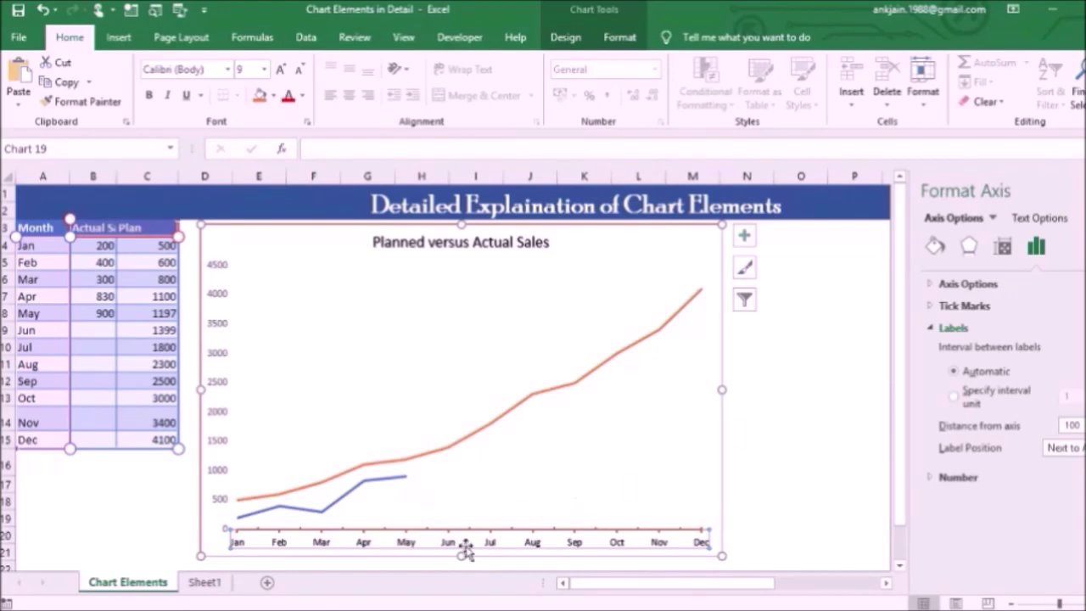
click(951, 394)
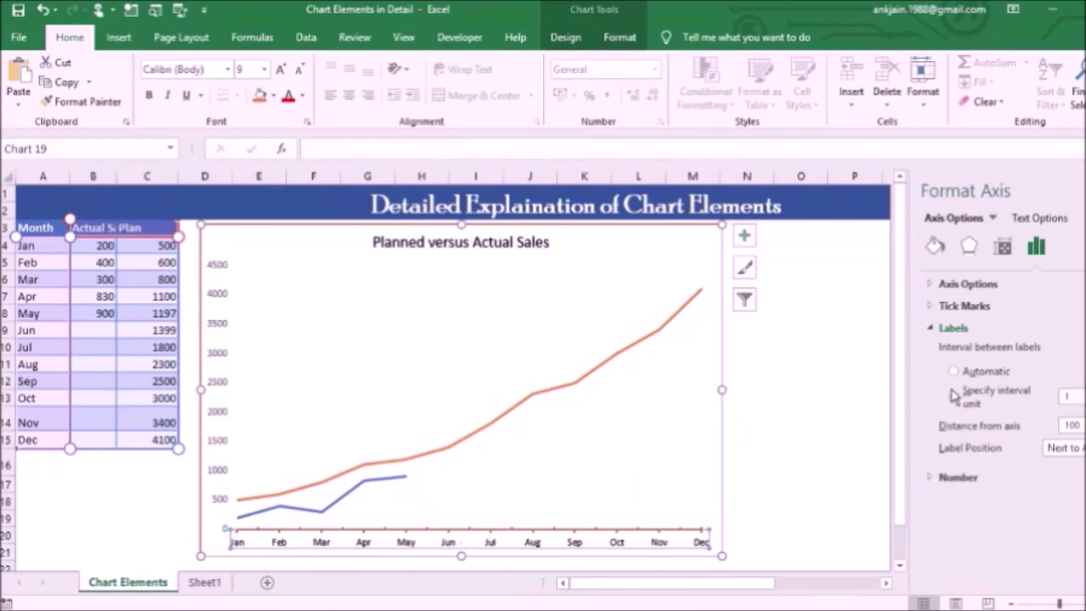
click(1082, 391)
key(BackSpace)
text(3)
click(996, 408)
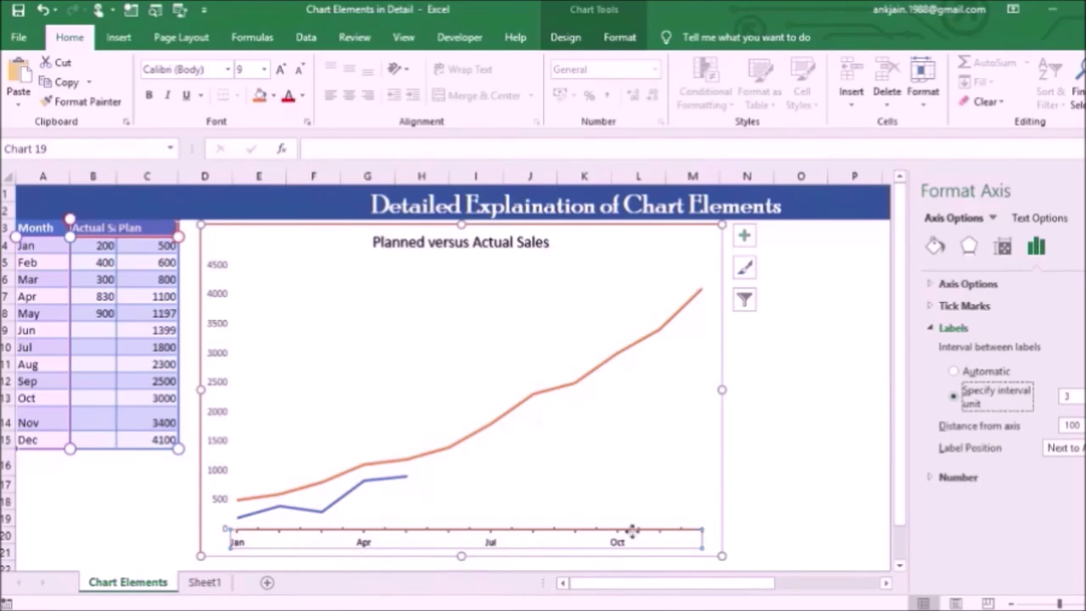
click(954, 373)
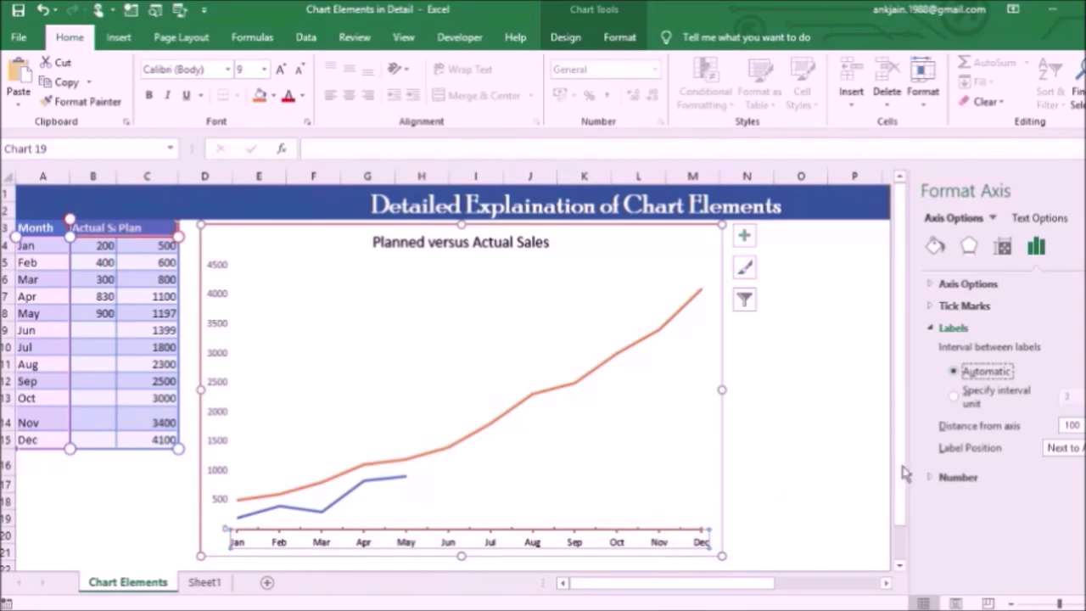
Step: Set the horizontal axis labels' distance from the axis to 500
click(1070, 425)
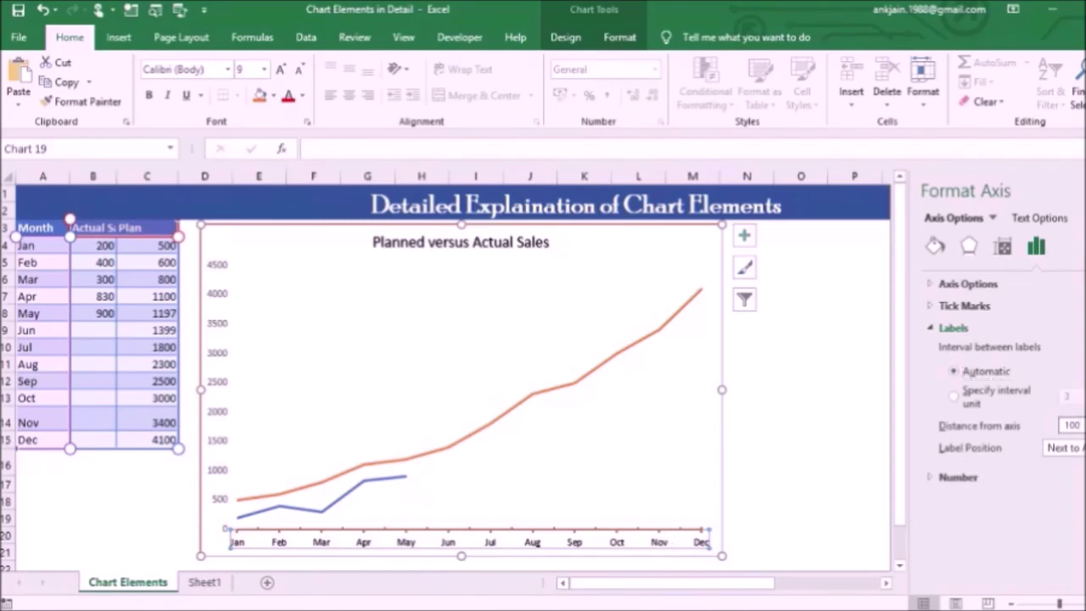
key(BackSpace)
key(BackSpace)
key(BackSpace)
text(50)
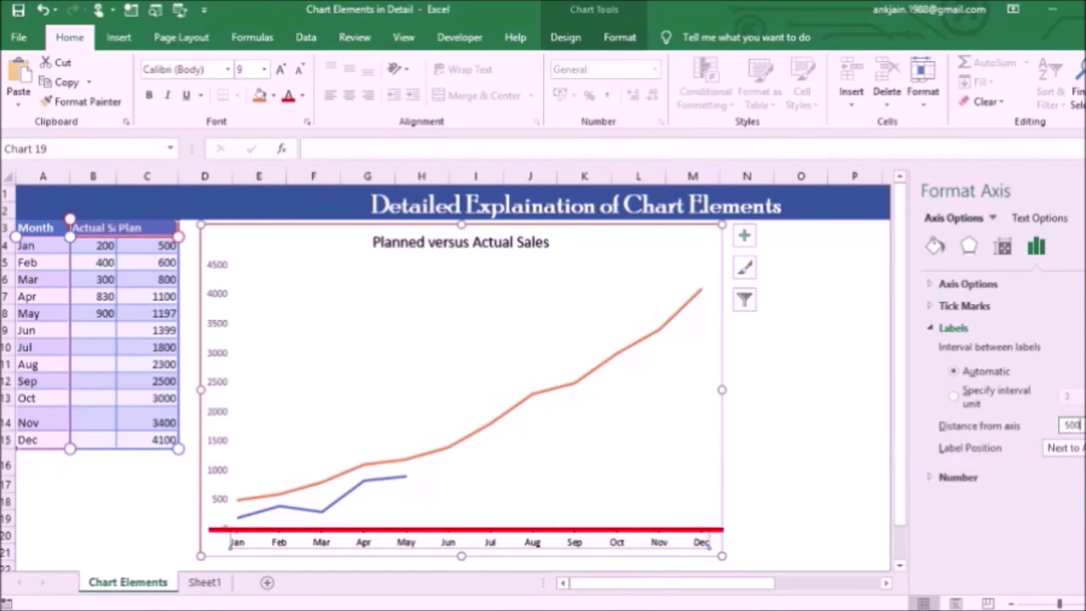
text(0)
key(Return)
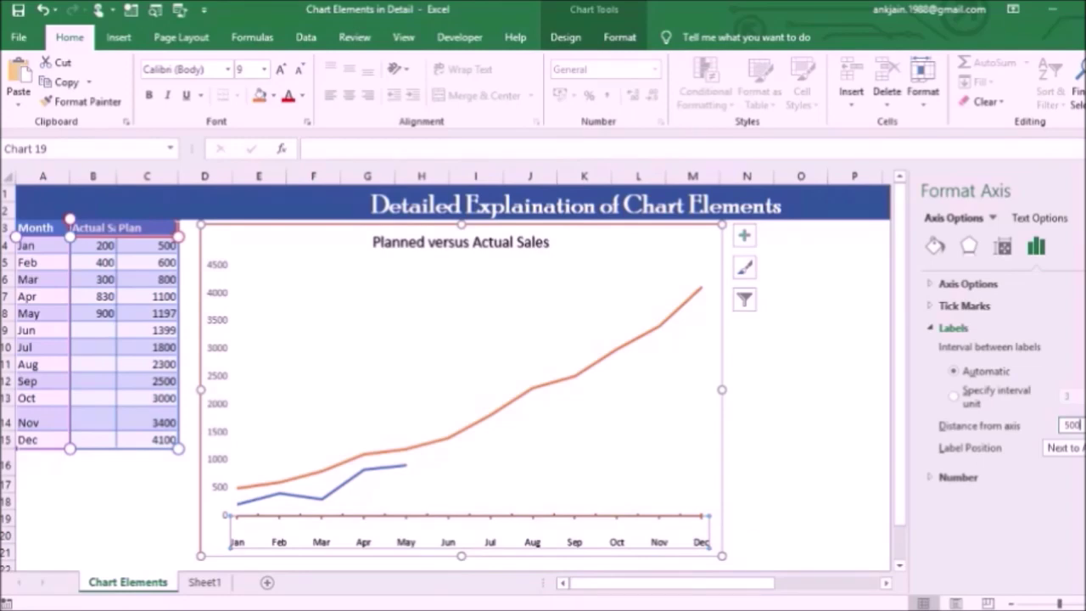
Step: Try the High, Low and None label positions on the horizontal axis and return the labels to Next to Axis
click(1063, 447)
click(1059, 480)
click(1063, 447)
click(1058, 497)
click(1063, 447)
click(1058, 464)
click(1063, 447)
click(1059, 514)
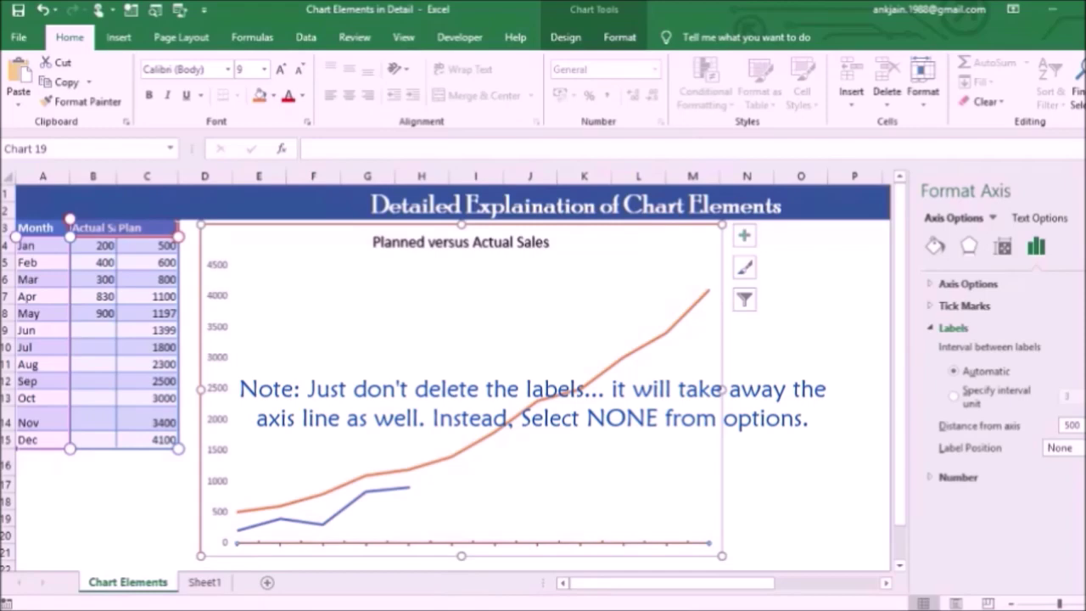
click(1063, 447)
click(1058, 464)
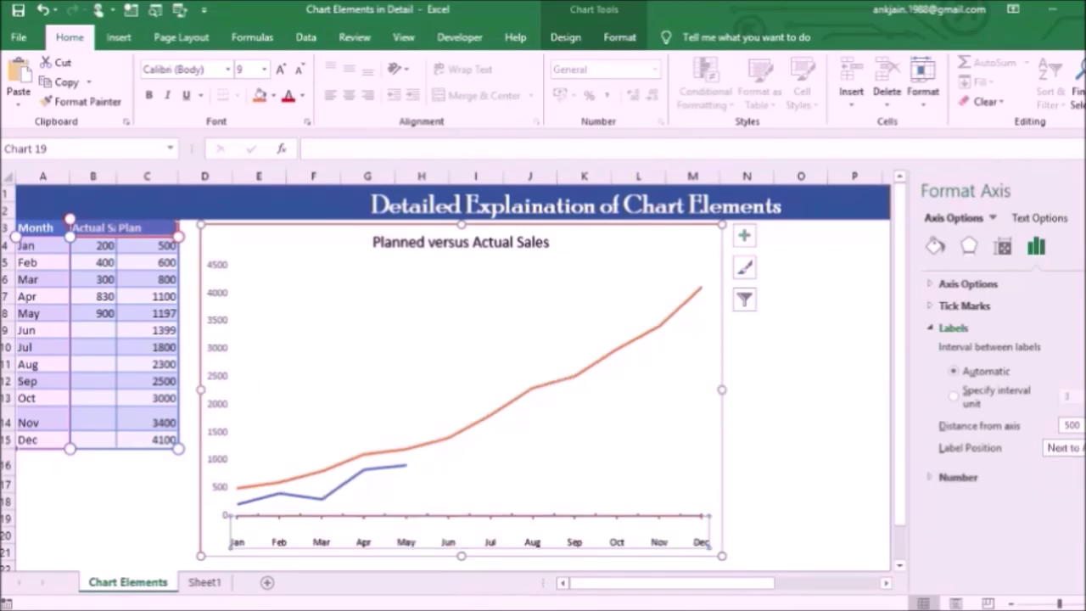
Step: Clear the horizontal axis labels' custom distance from the axis and open the axis's number format settings
click(1079, 425)
key(BackSpace)
key(BackSpace)
key(BackSpace)
key(Return)
click(952, 327)
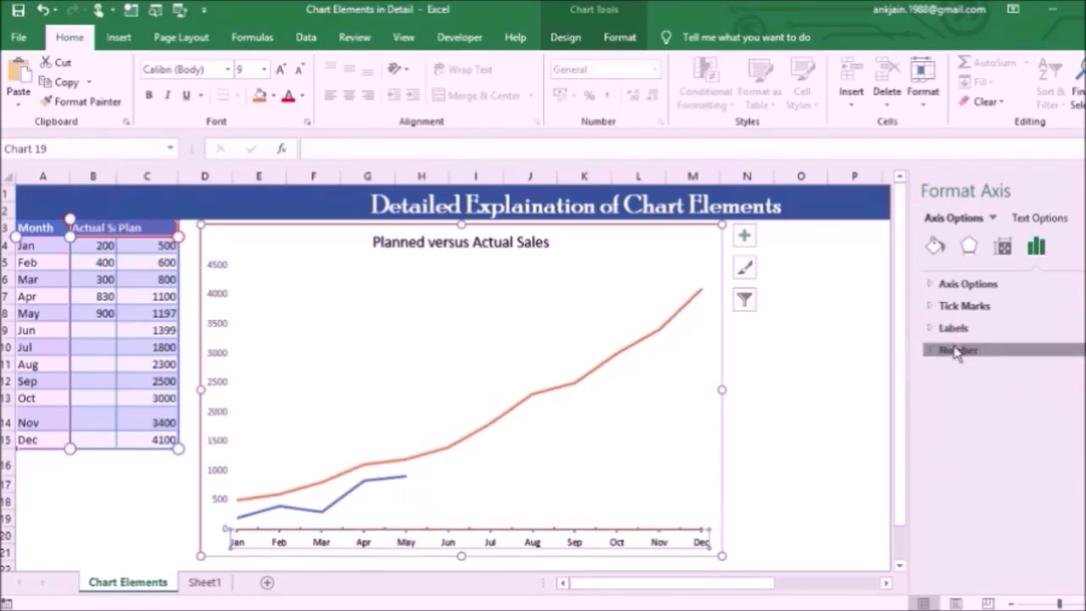
click(957, 350)
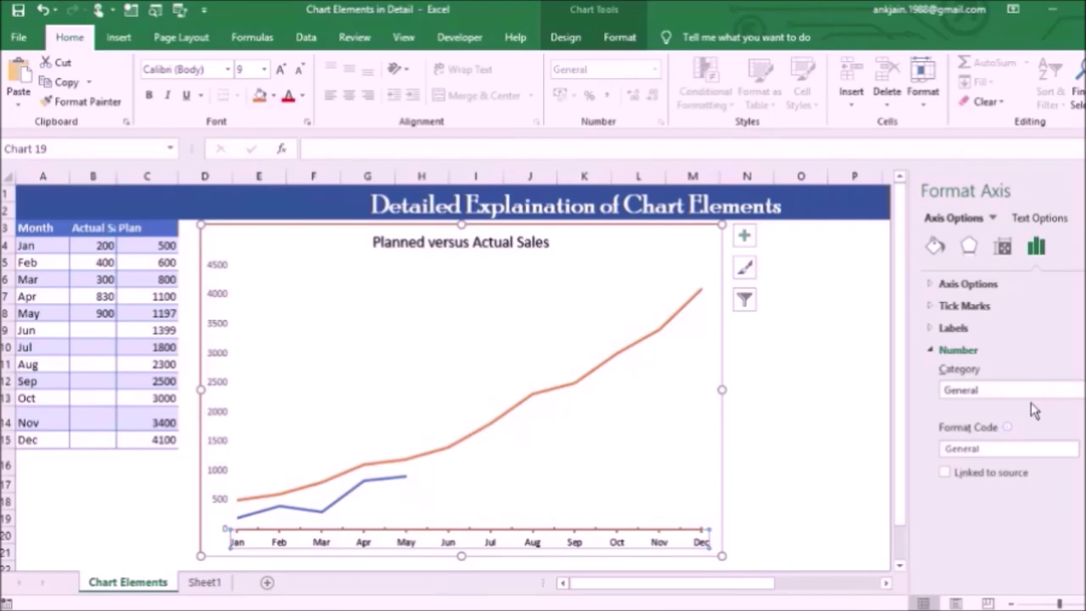
Step: Select the chart's vertical value axis and give it a solid line in a theme color
click(219, 354)
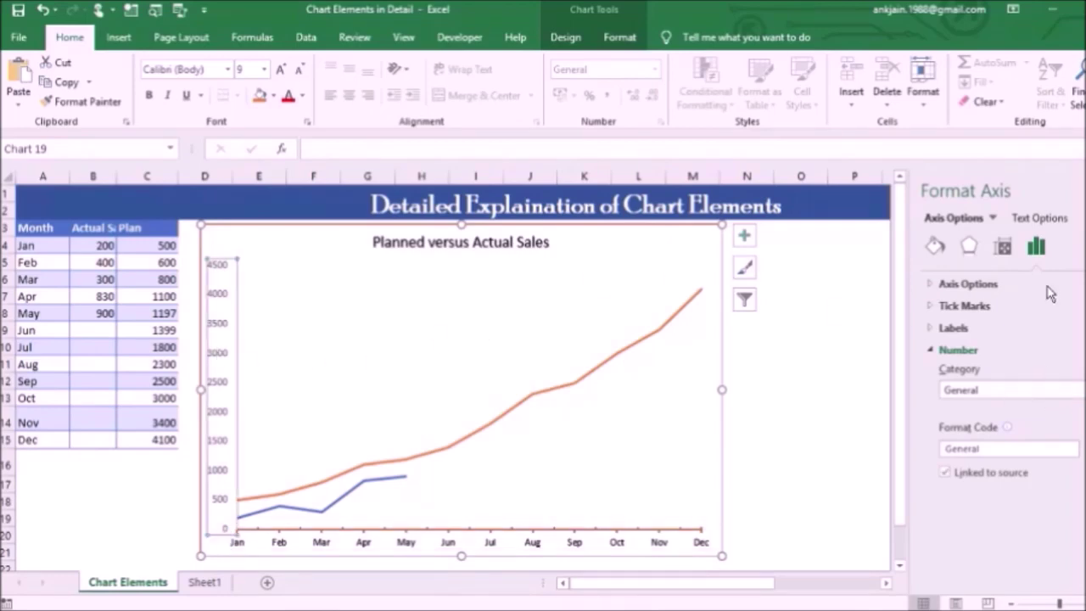
click(995, 220)
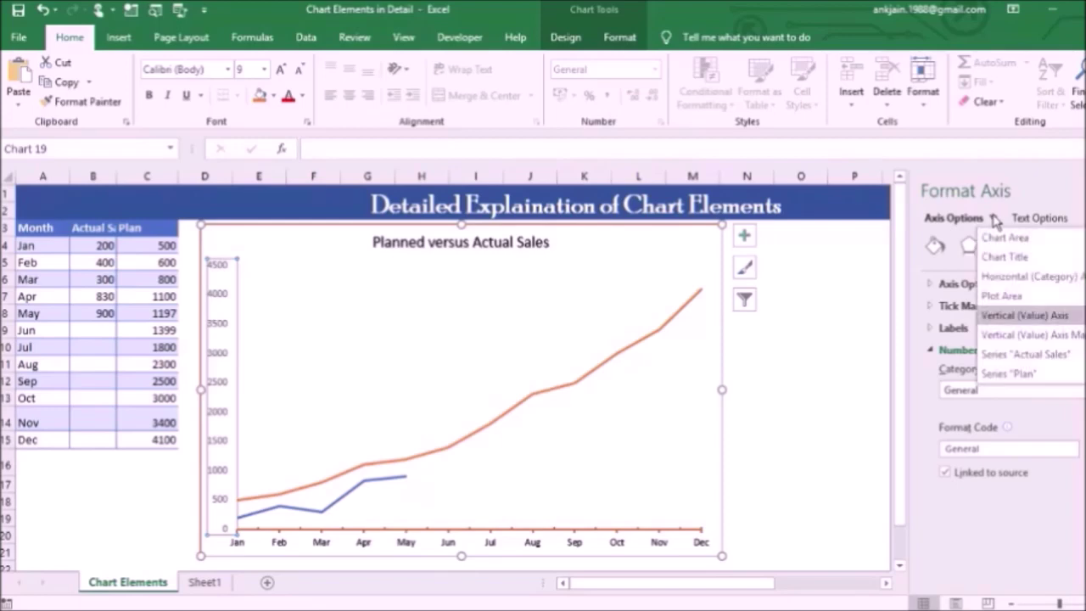
click(1022, 318)
click(936, 248)
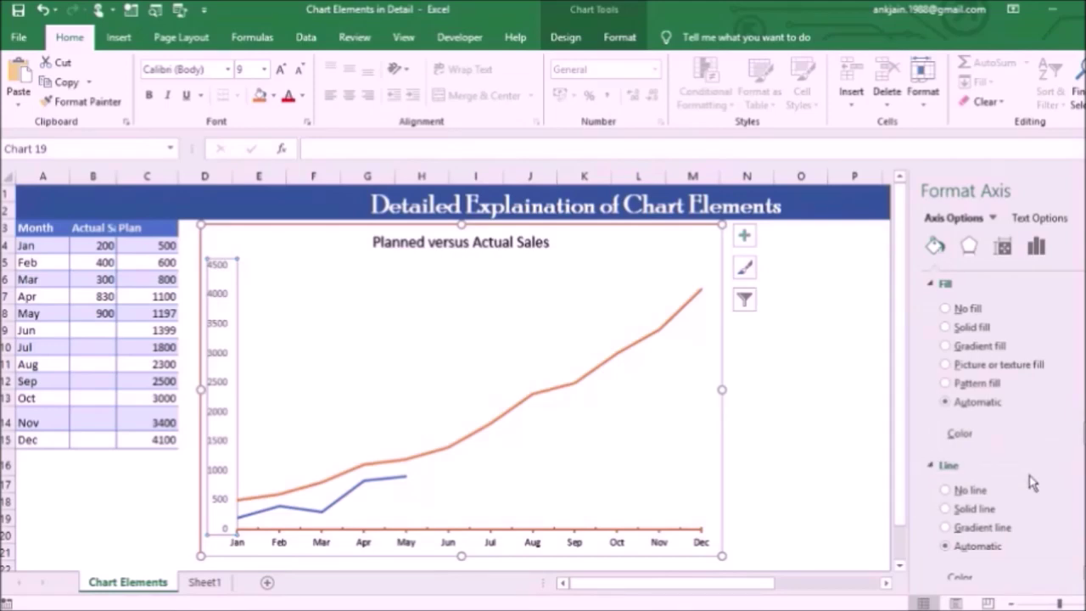
scroll(967, 509, down, 3)
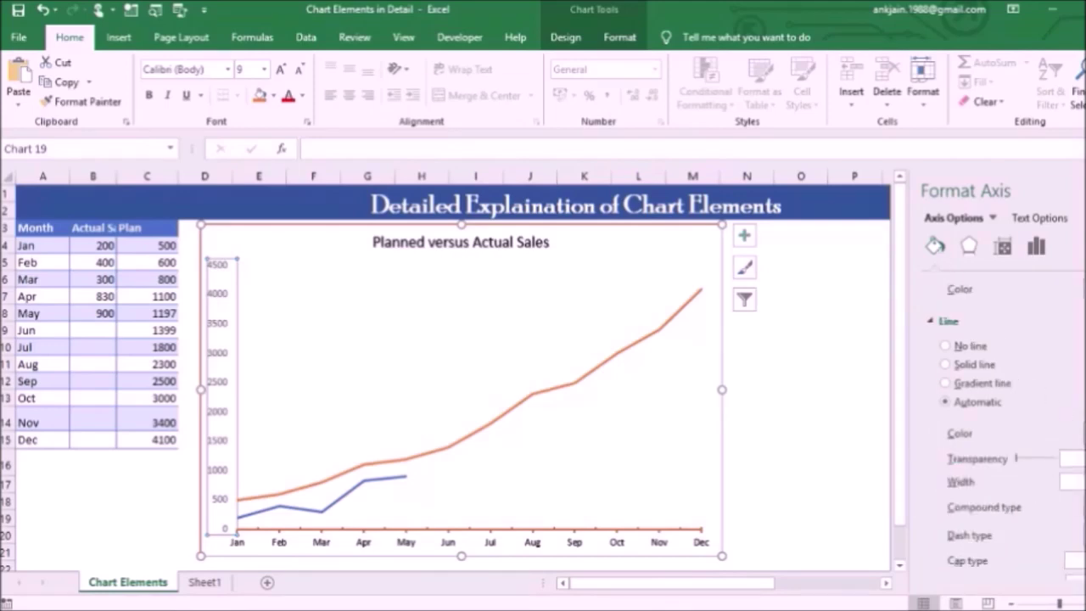
click(1079, 433)
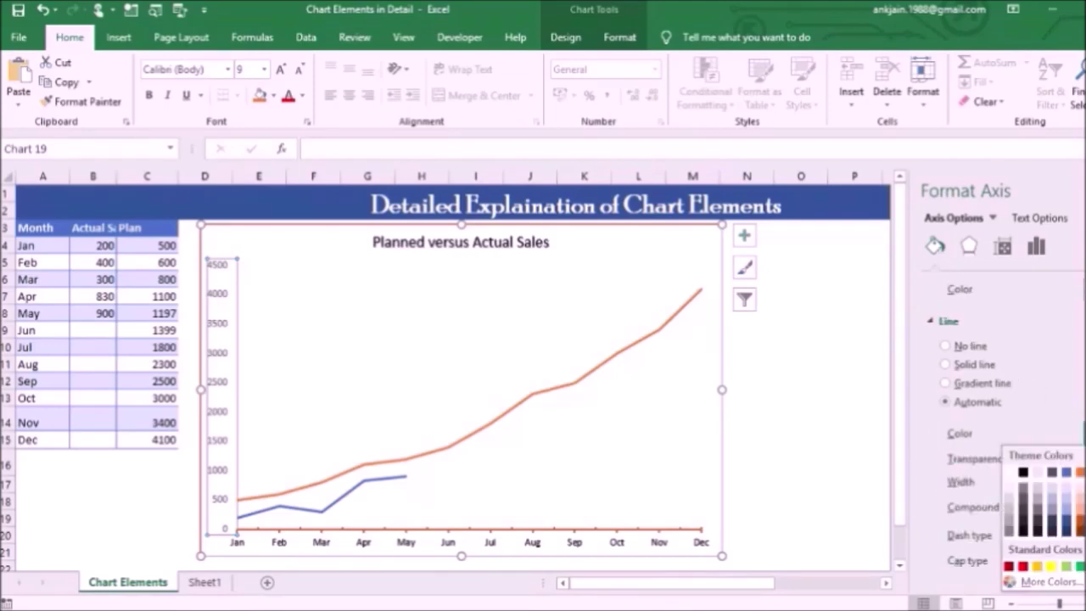
click(1039, 469)
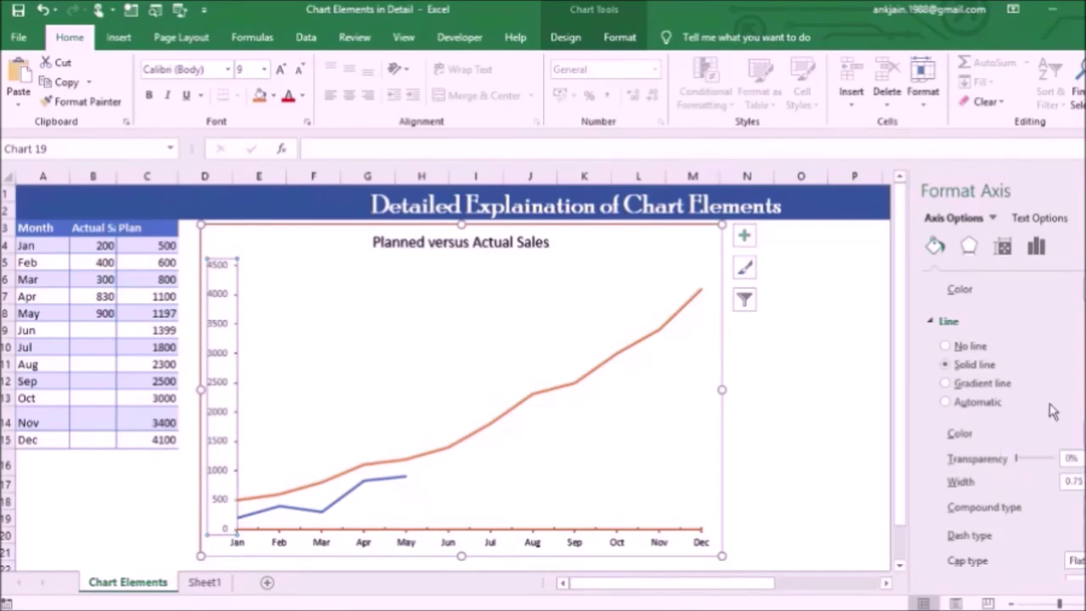
key(Escape)
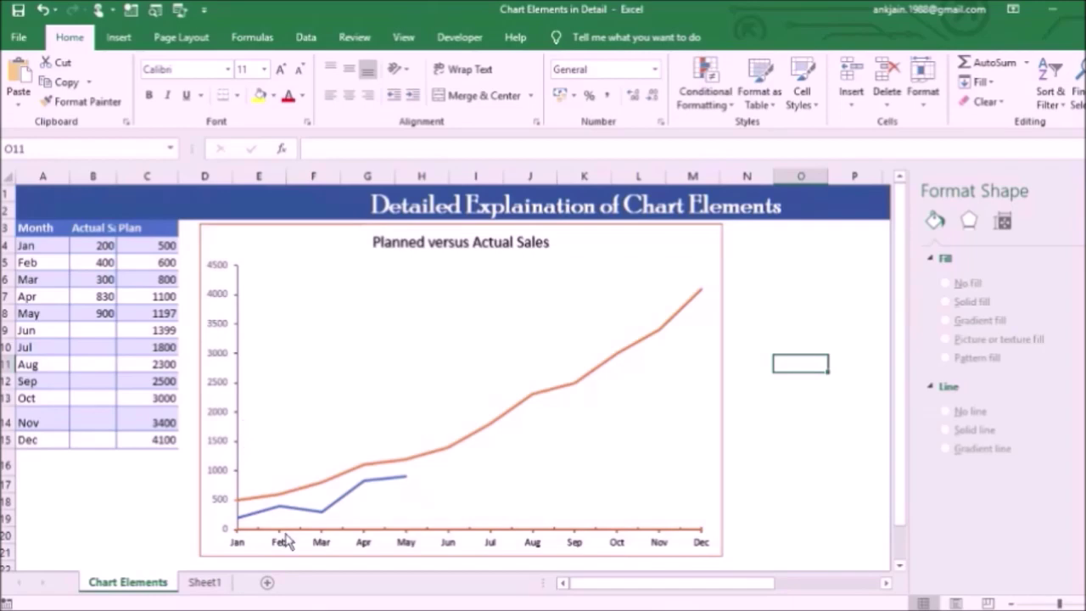
Step: Recolor the vertical axis line orange and set its width to 1.5 pt
click(229, 458)
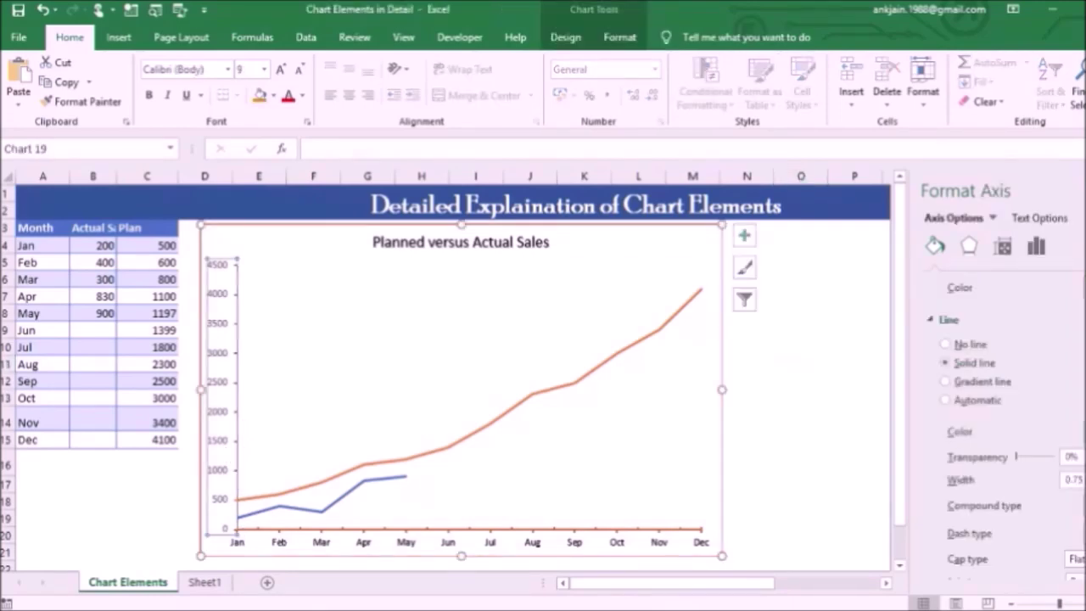
click(1082, 430)
click(1081, 475)
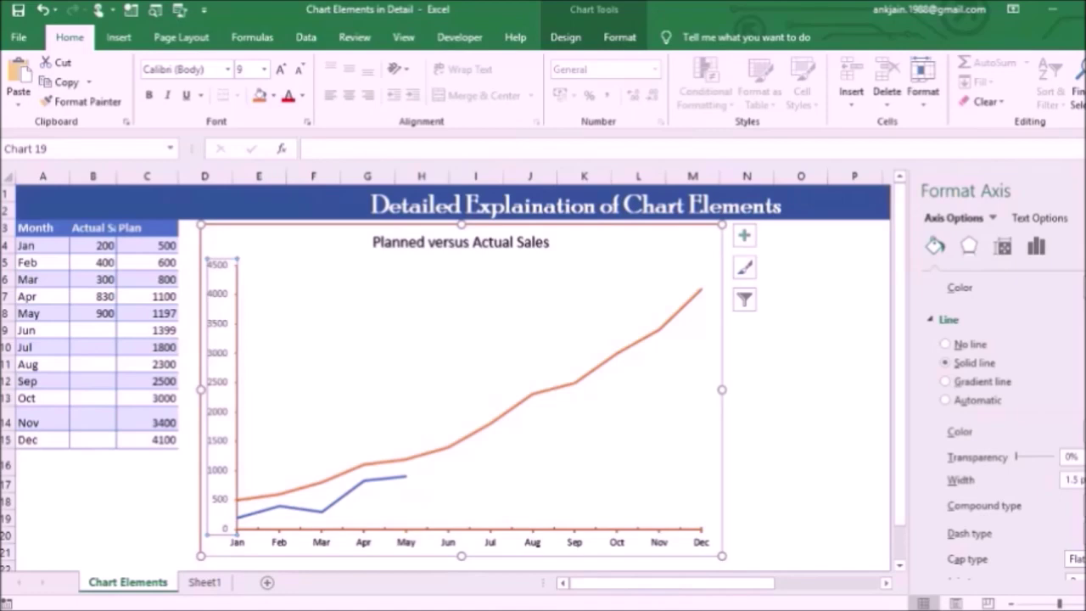
click(855, 440)
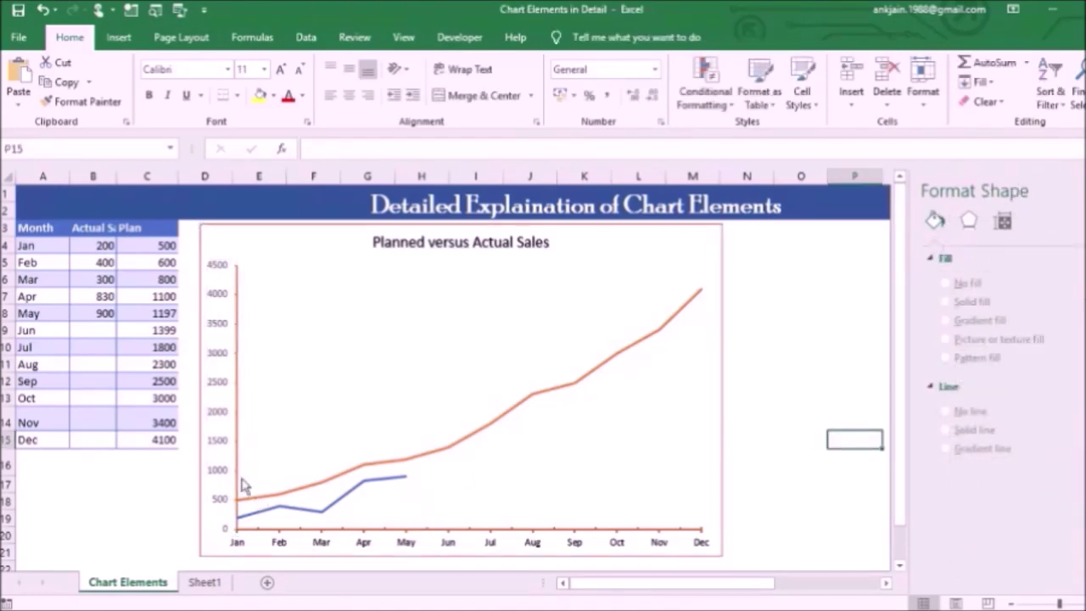
Step: Review the vertical axis's effects and alignment settings, and open its bounds and units options
click(212, 438)
click(968, 246)
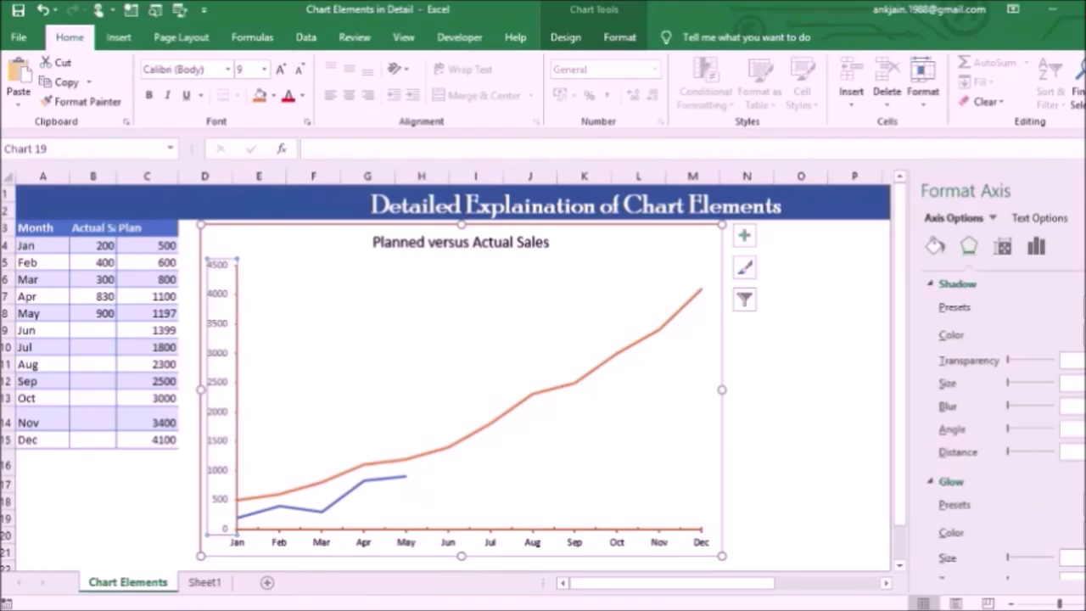
click(1004, 254)
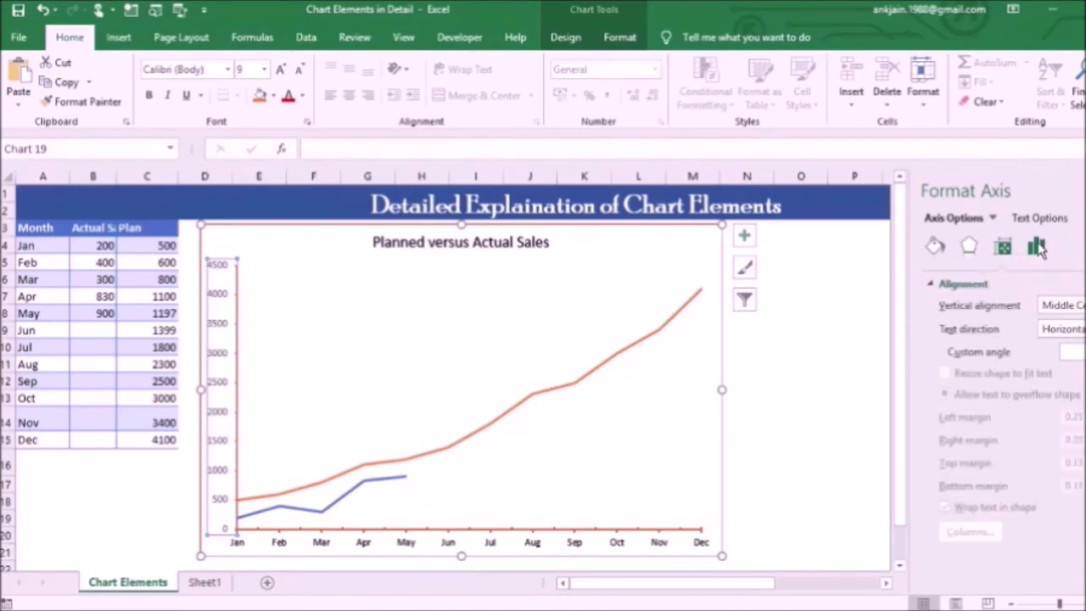
click(1038, 246)
click(980, 290)
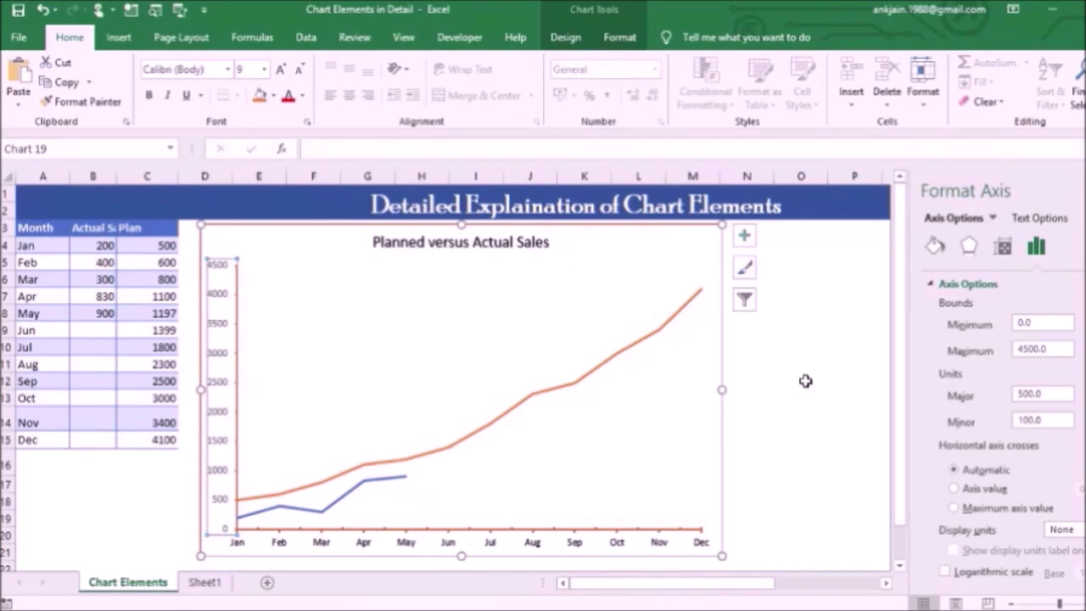
Step: Try 5000 as December's planned sales in C15 to test the automatic axis scale, and undo the entry
click(98, 329)
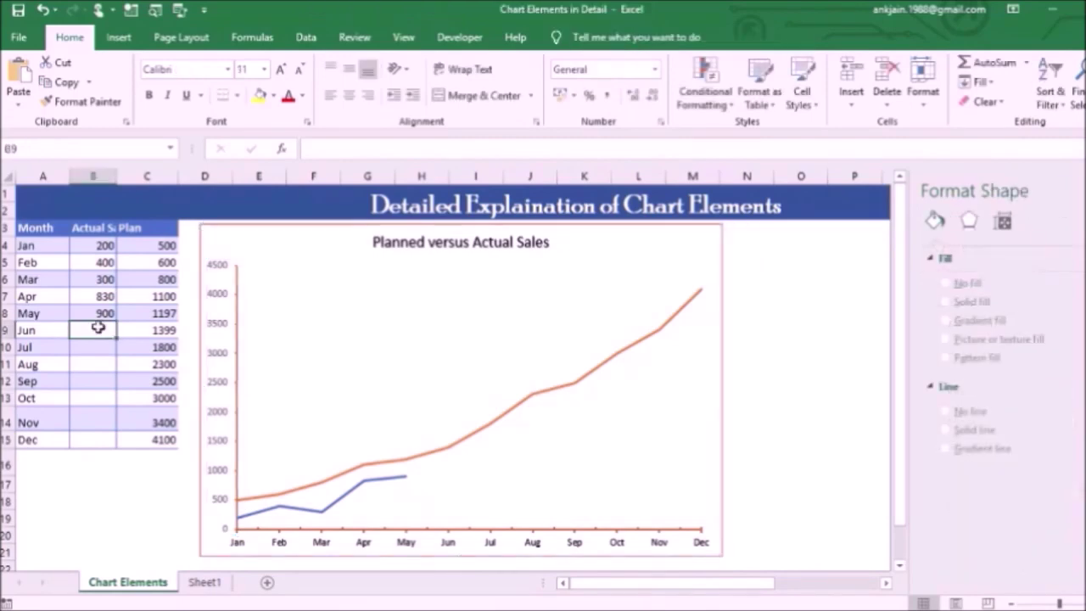
click(148, 245)
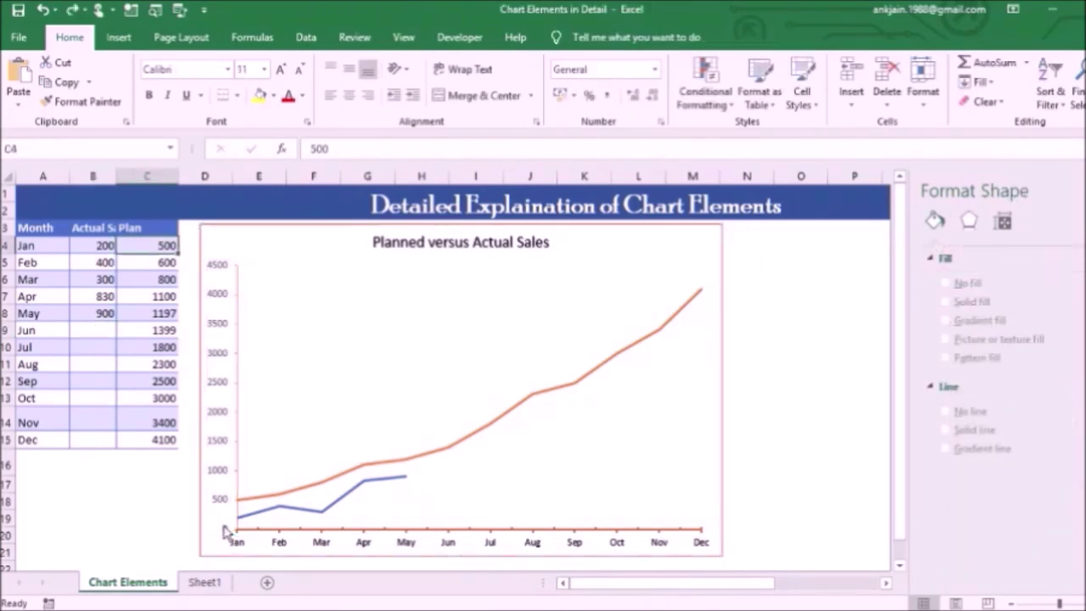
click(163, 441)
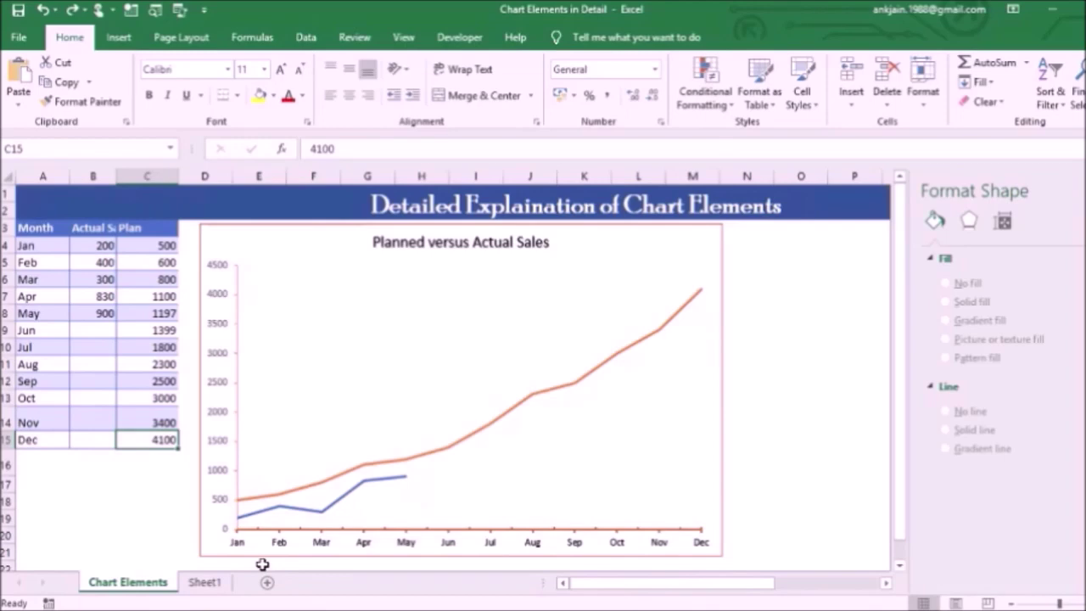
text(5000)
key(Return)
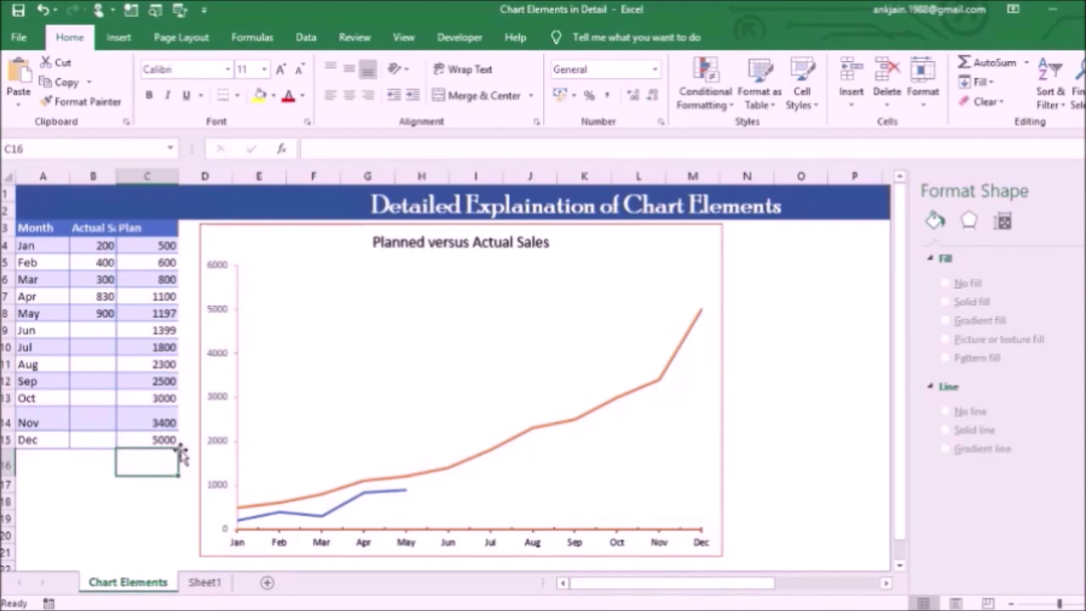
key(ctrl+z)
Step: Set the vertical axis's maximum bound to 6000
click(234, 427)
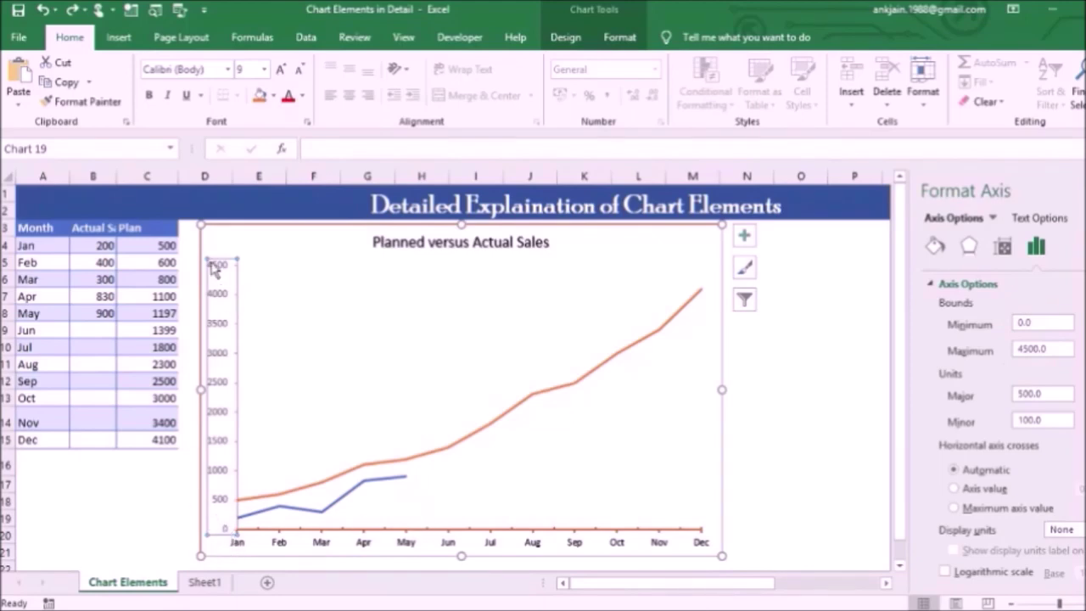
double_click(1038, 349)
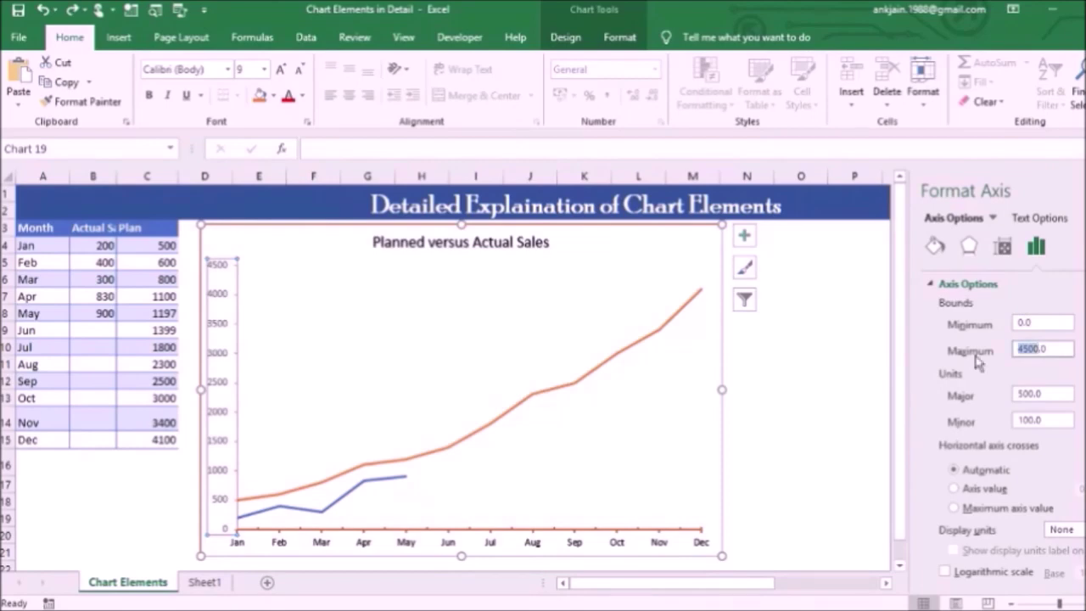
text(6000)
key(Return)
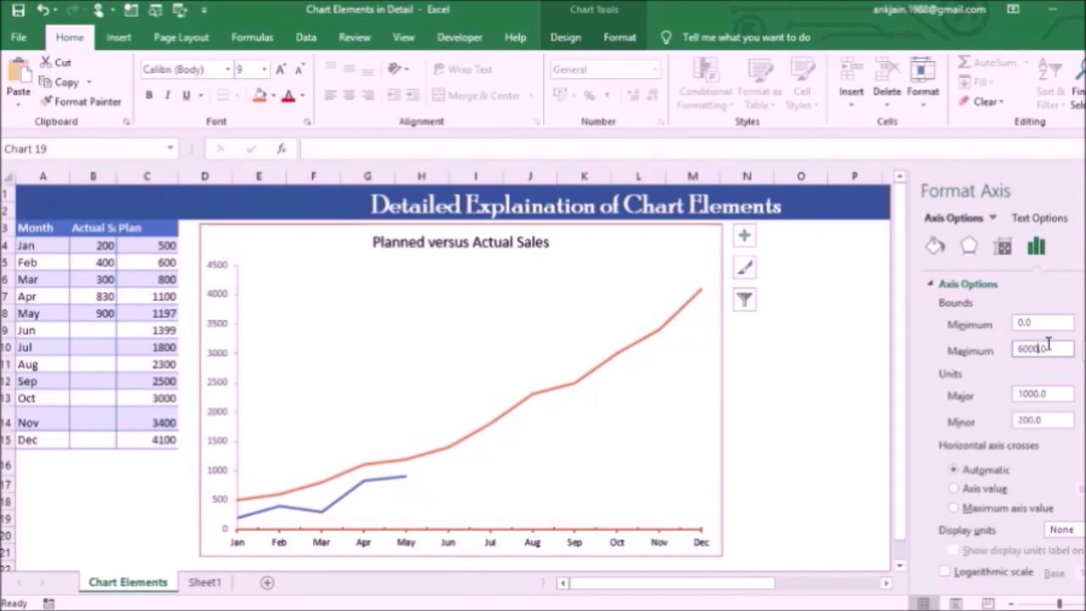
click(1045, 324)
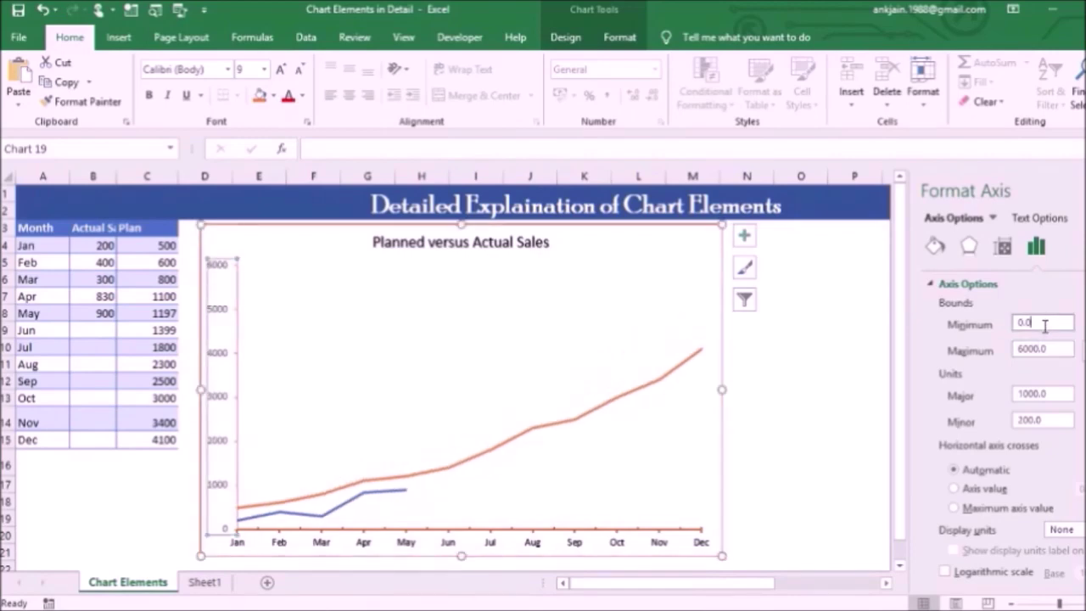
Step: Try 500 for both the minor and major units of the vertical axis
click(1052, 397)
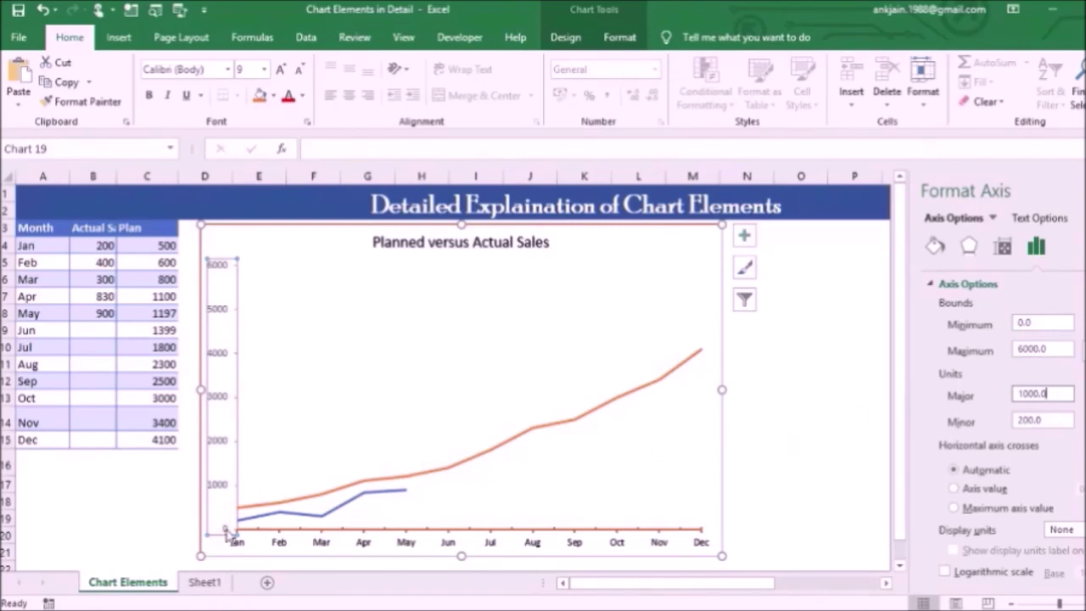
double_click(1047, 420)
text(500)
click(1046, 394)
drag(1052, 394, 952, 407)
text(500)
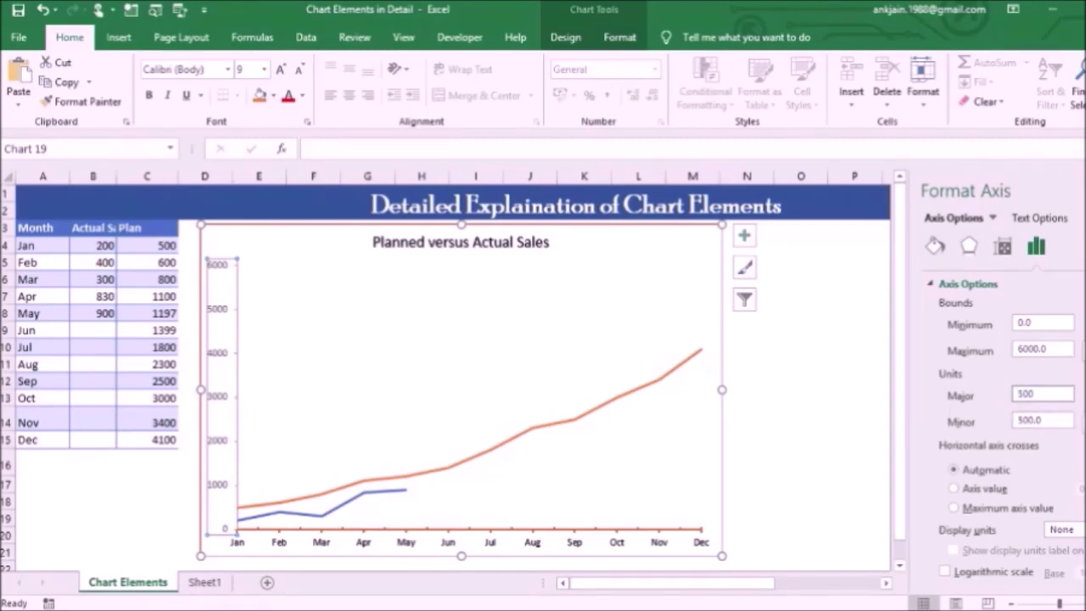
key(Return)
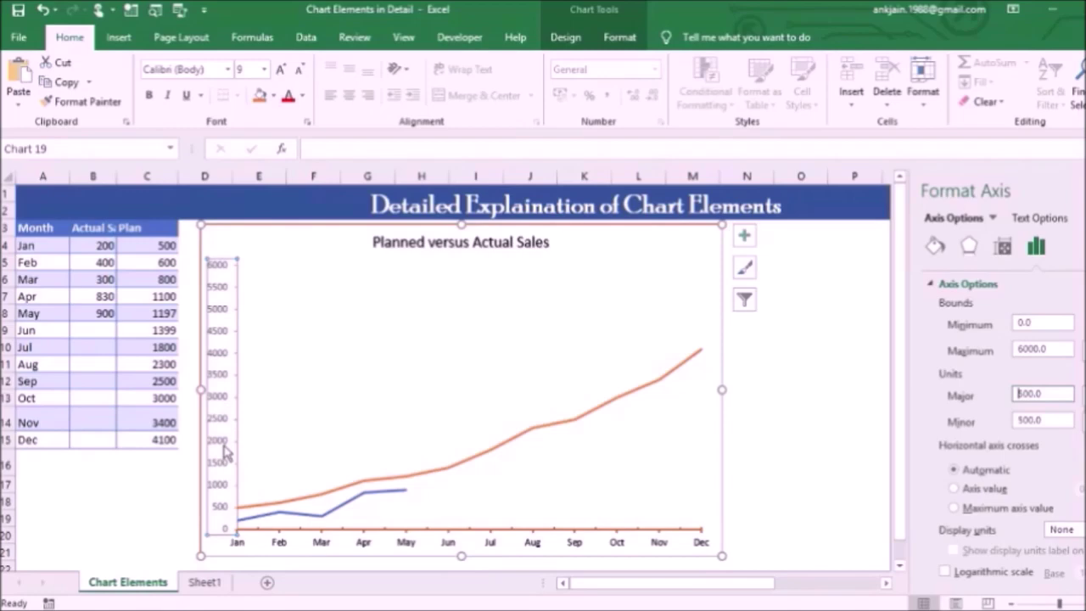
Step: Set the vertical axis's major and minor units to 1000
key(BackSpace)
text(10)
click(1023, 419)
key(BackSpace)
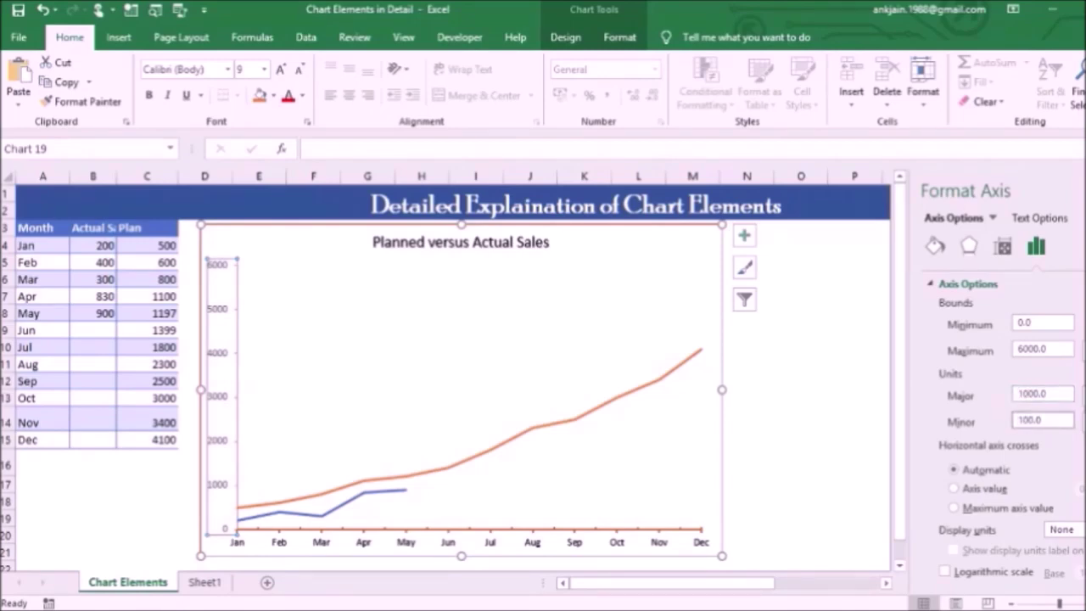
text(10)
Step: Change December's planned sales in C15 to 5000
click(159, 442)
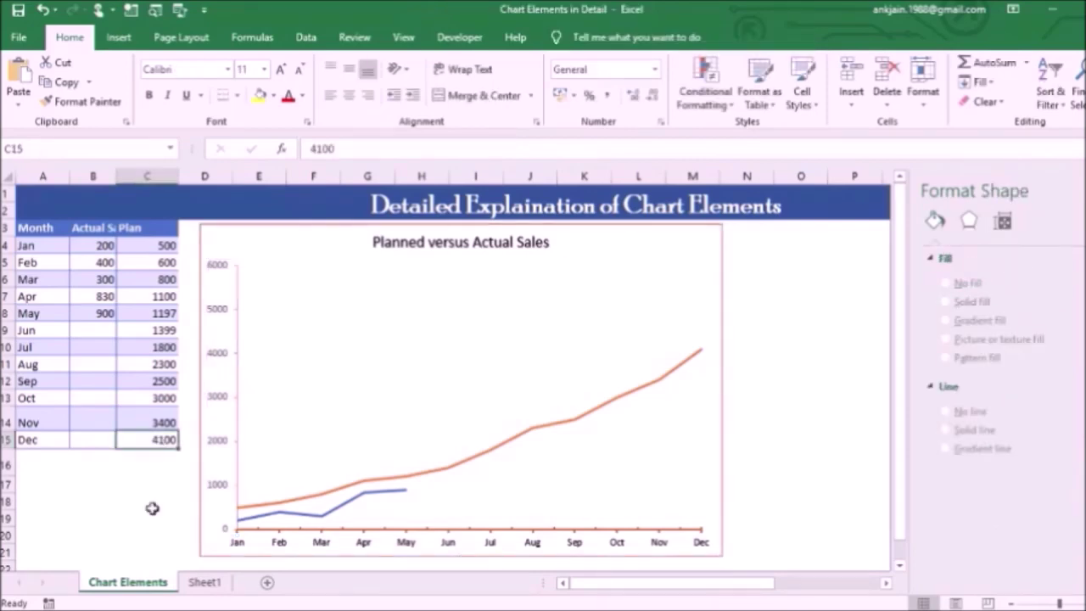
text(5000)
key(Return)
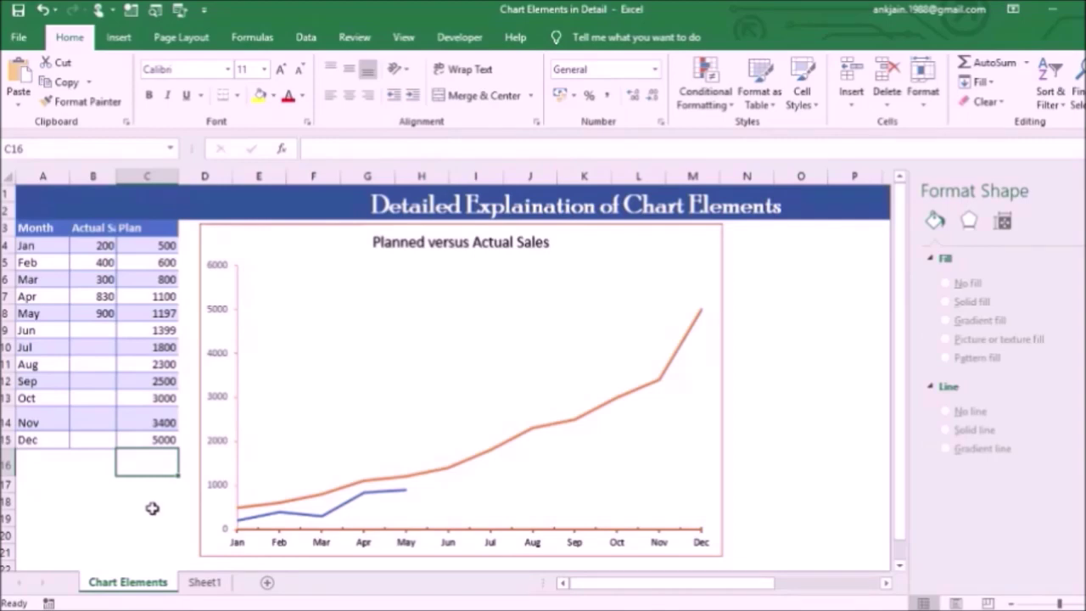
key(Up)
Step: Try Hundreds as the vertical axis's display units and restore them to None
click(219, 462)
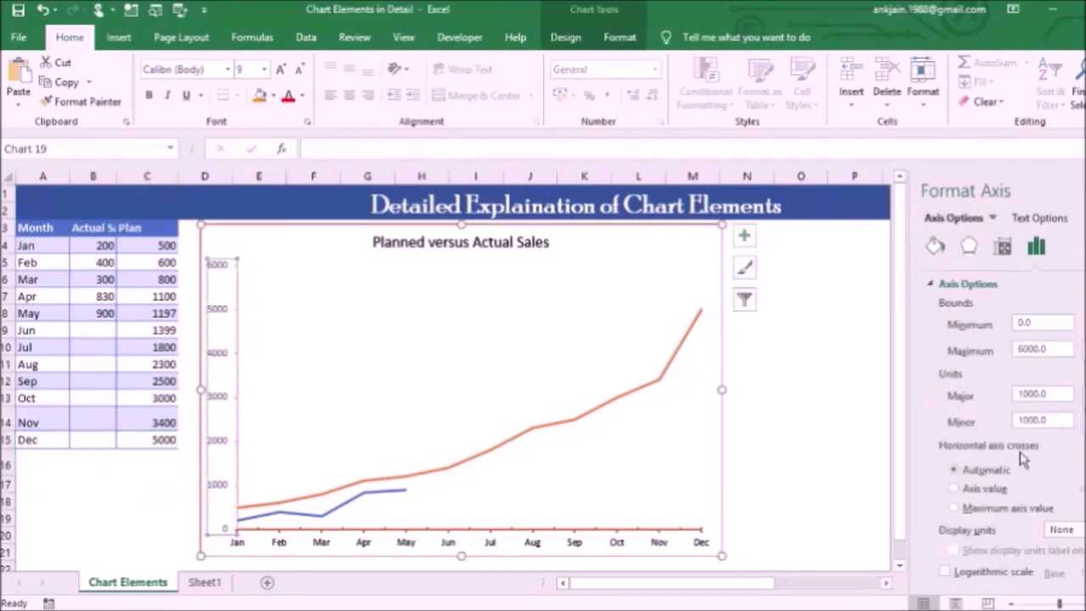
scroll(954, 439, down, 1)
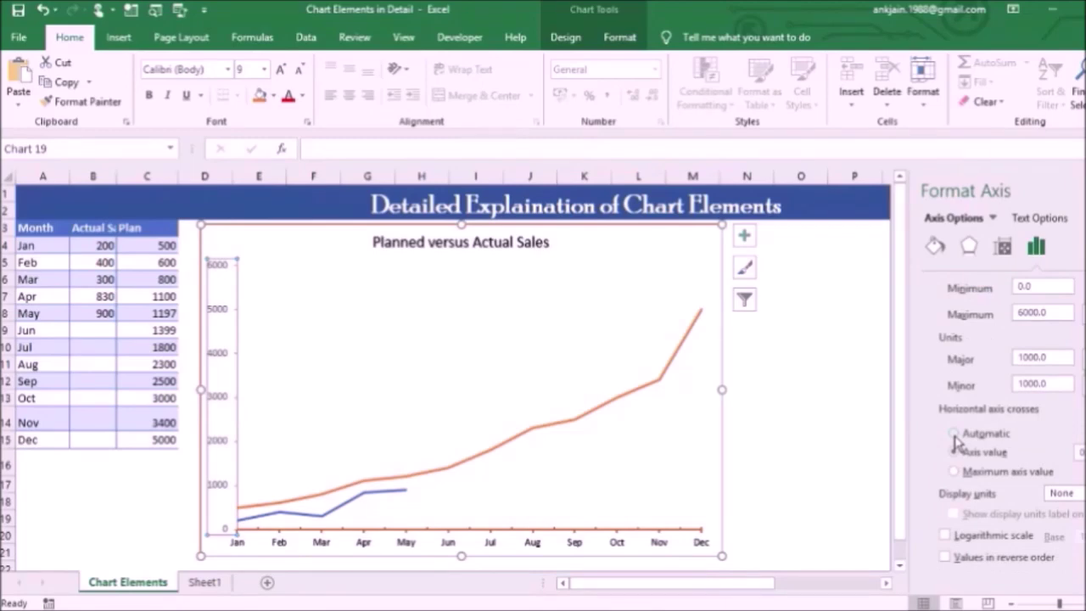
click(953, 433)
scroll(1001, 425, down, 2)
click(1060, 433)
click(1060, 458)
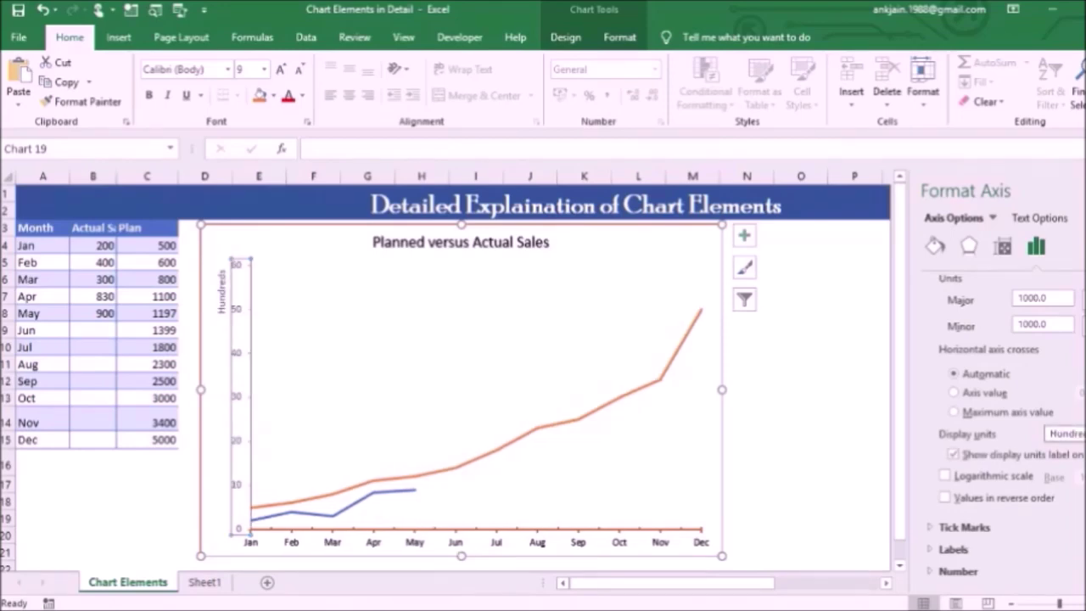
click(1064, 434)
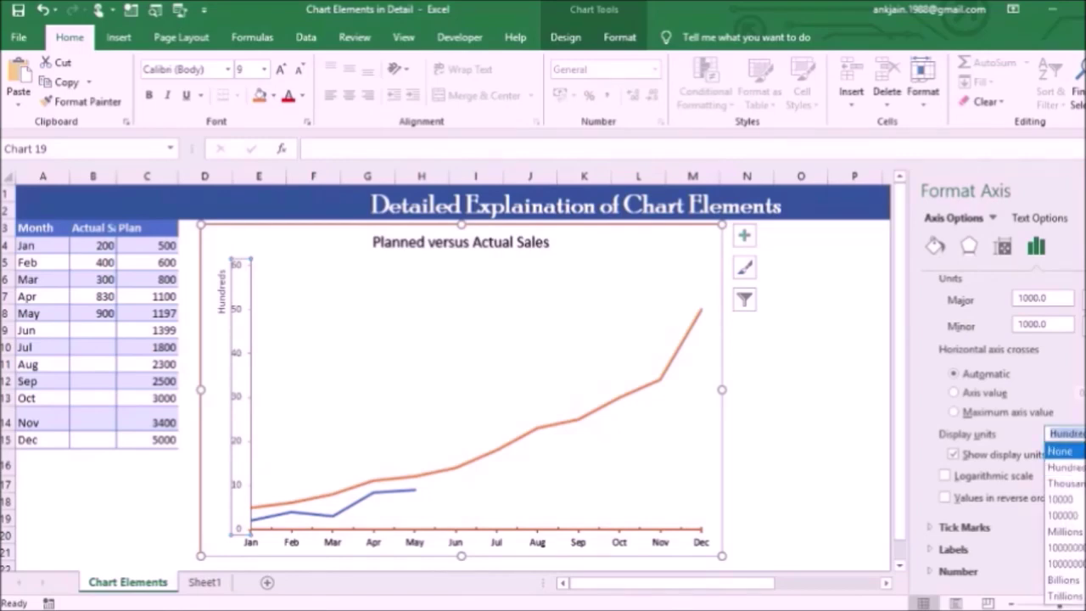
click(1060, 451)
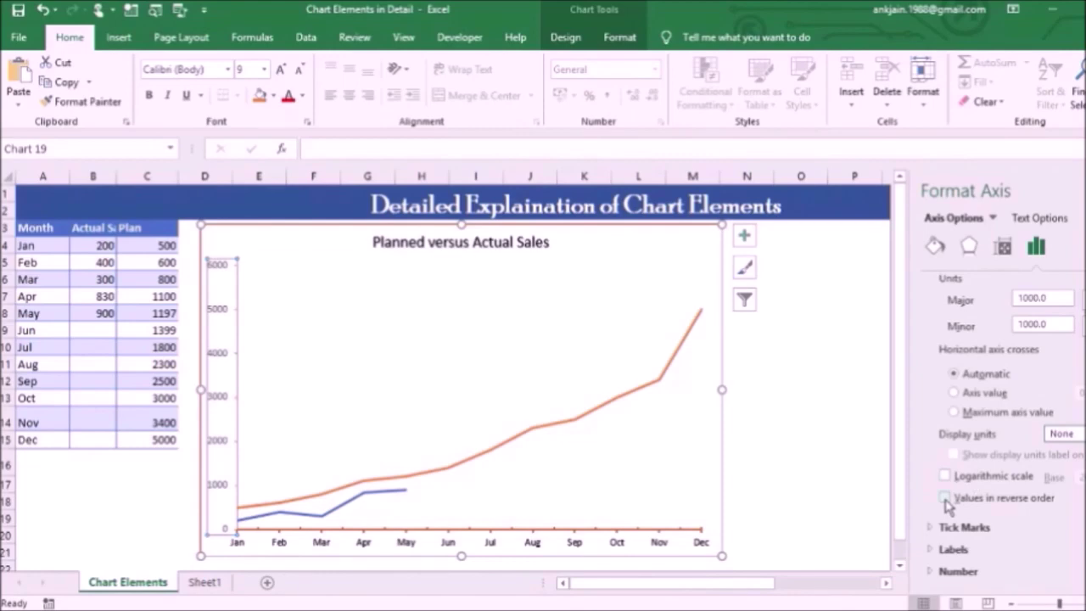
Step: Review the vertical axis's tick mark, label position and number format options
click(945, 499)
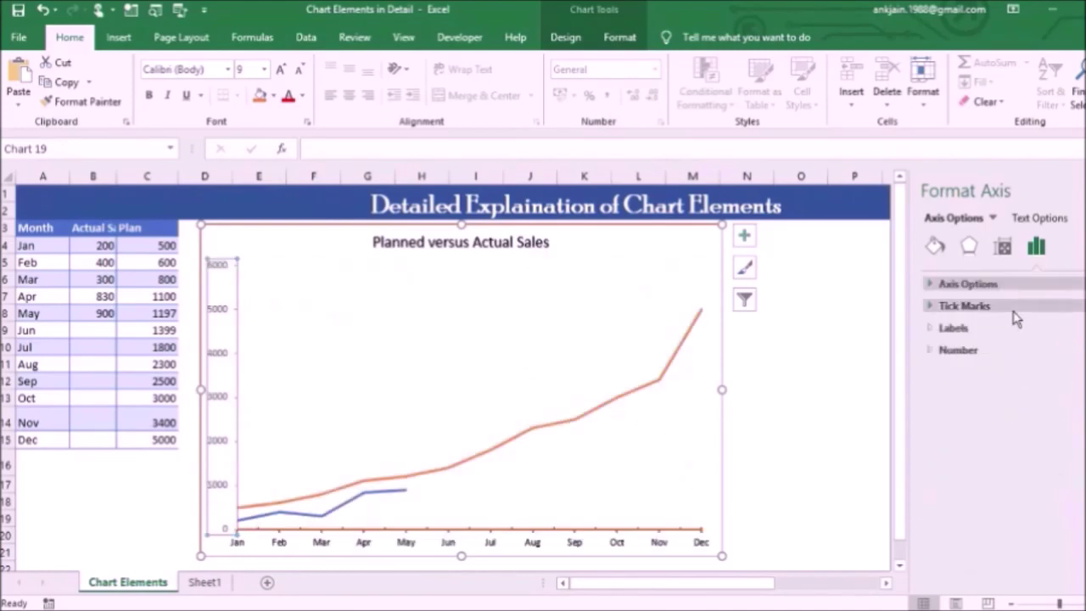
click(953, 307)
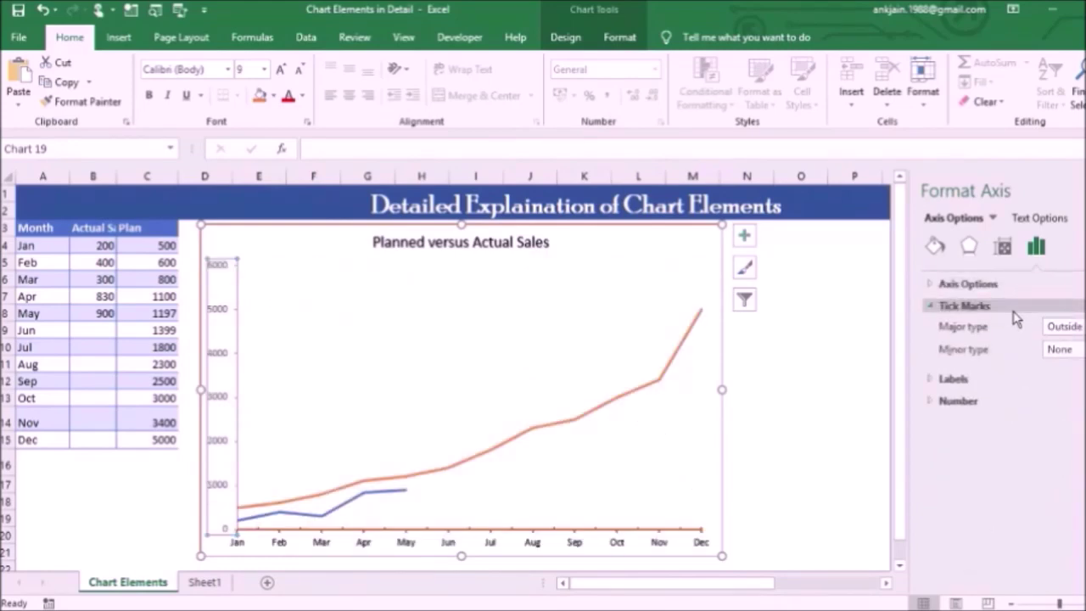
click(1014, 310)
click(1007, 330)
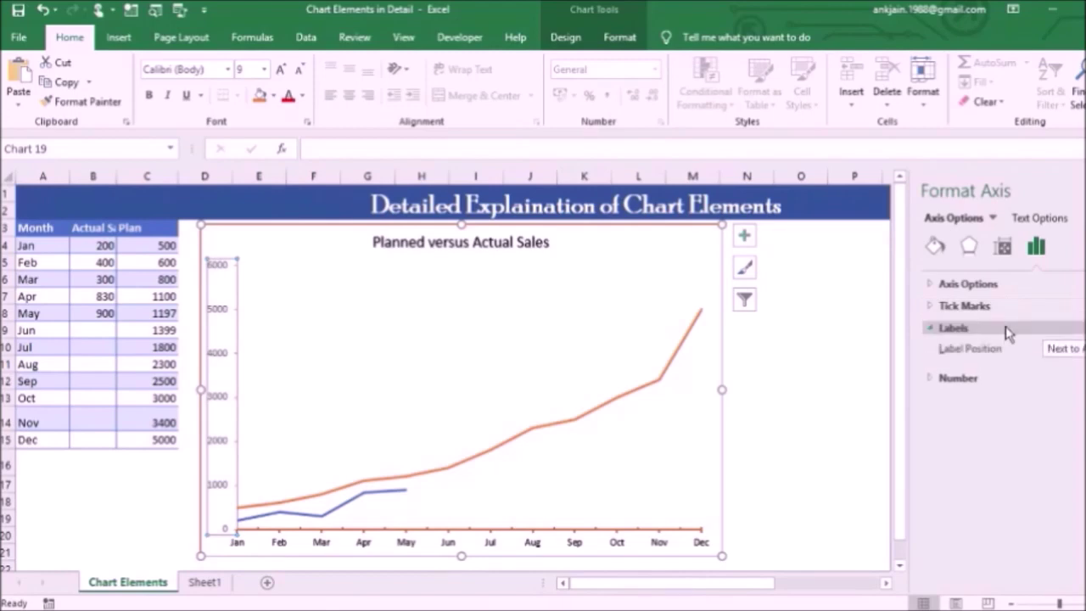
click(957, 328)
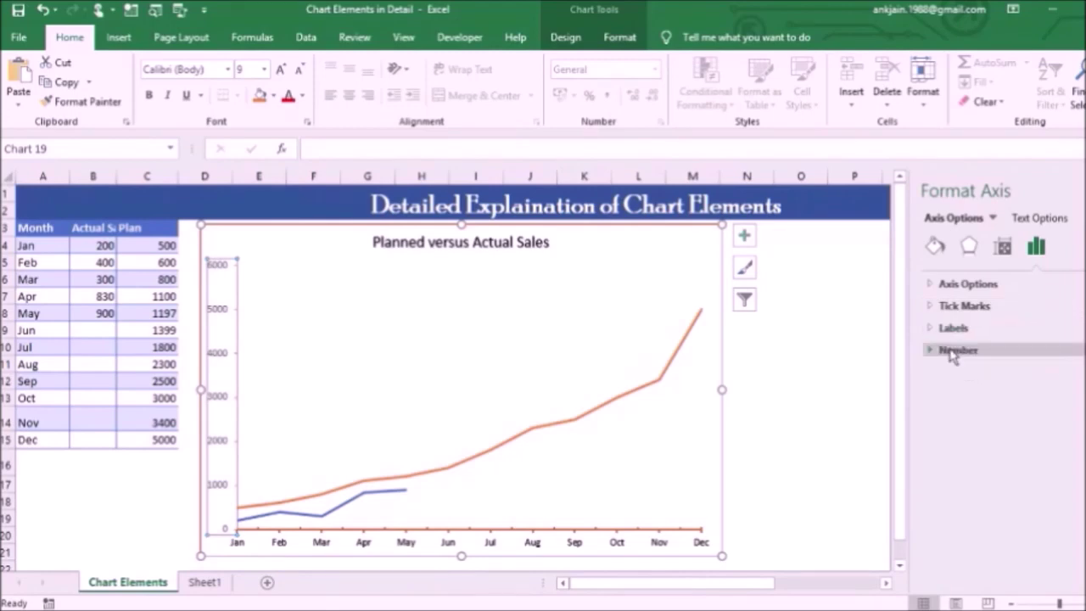
click(957, 349)
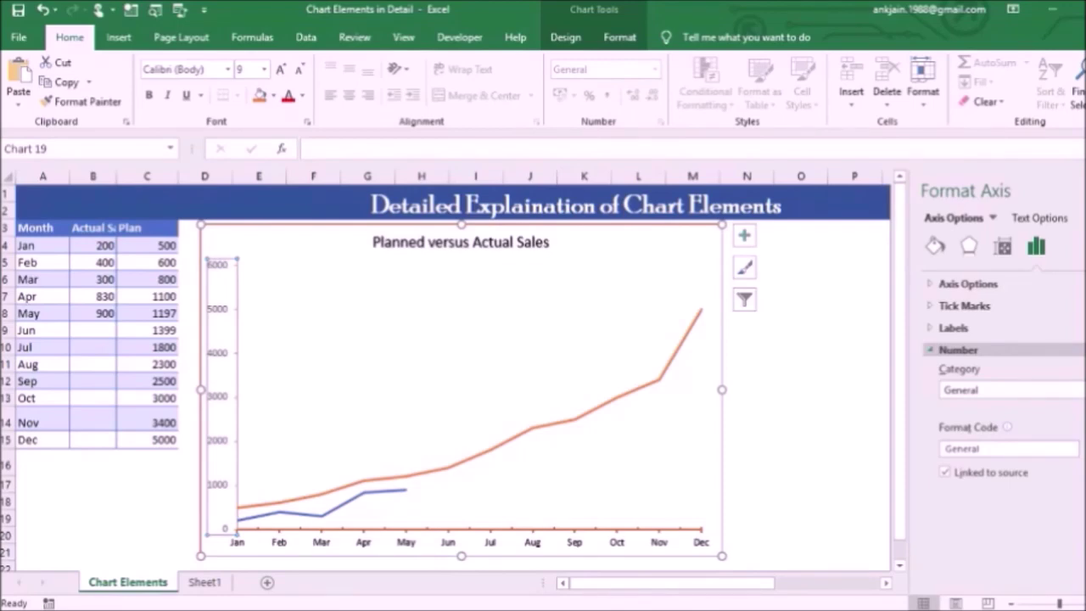
Step: Try the Currency number category with the ₹ symbol on the vertical axis labels
click(1010, 389)
click(1009, 390)
click(1009, 389)
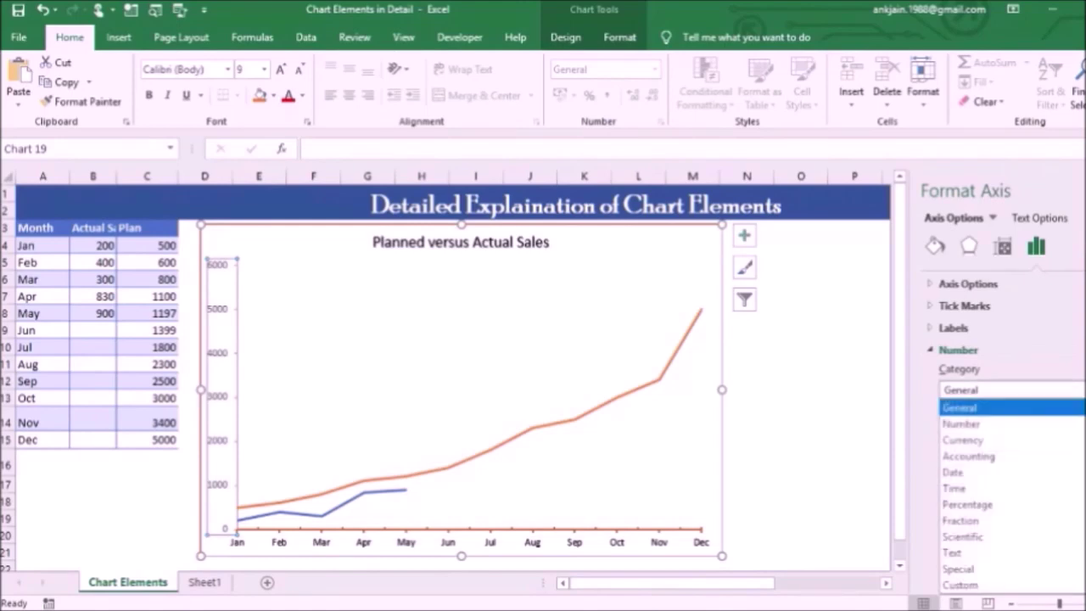
click(962, 439)
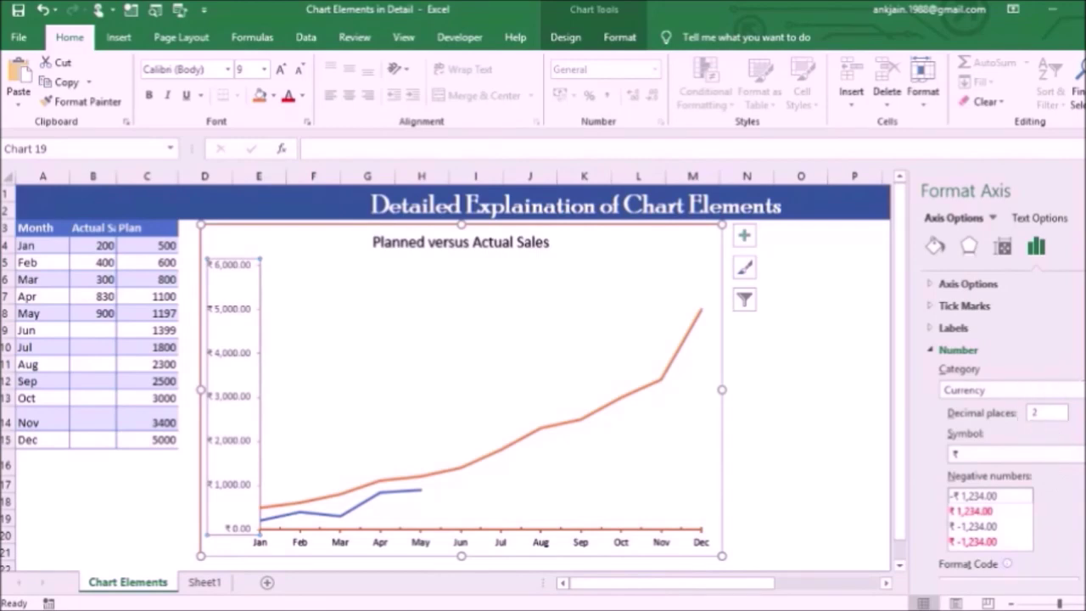
click(1009, 390)
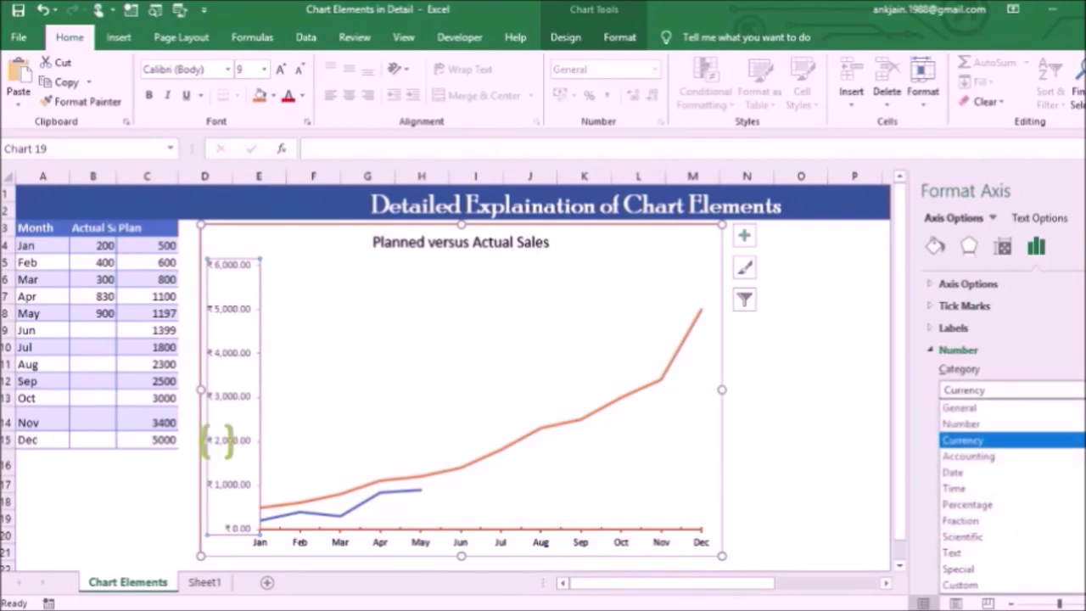
key(Return)
scroll(1006, 429, down, 1)
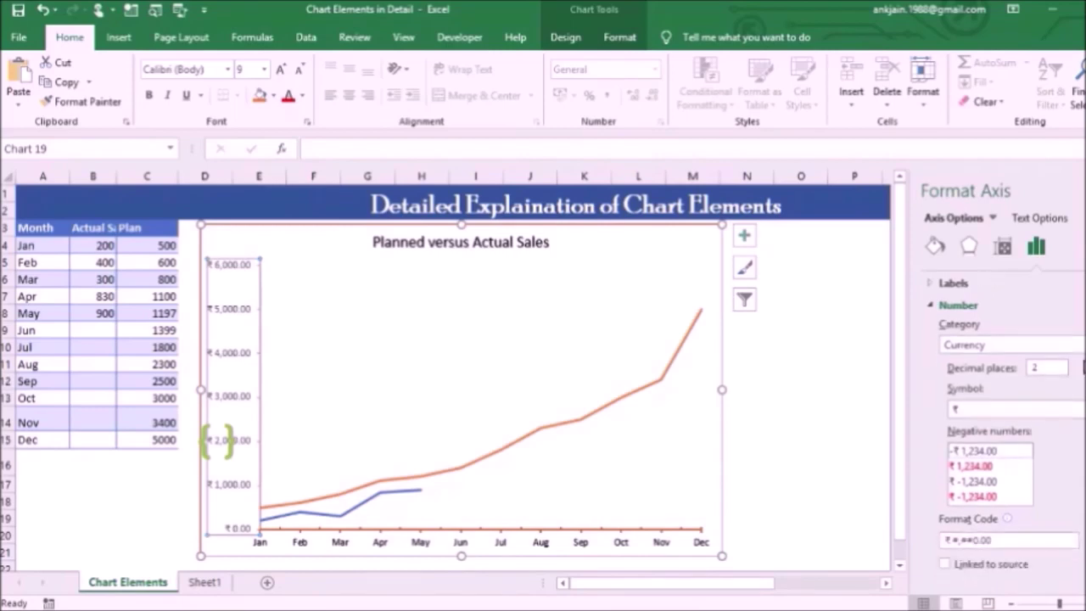
Step: Set the vertical axis's currency format to 0 decimal places
double_click(1048, 367)
key(BackSpace)
text(0)
key(Return)
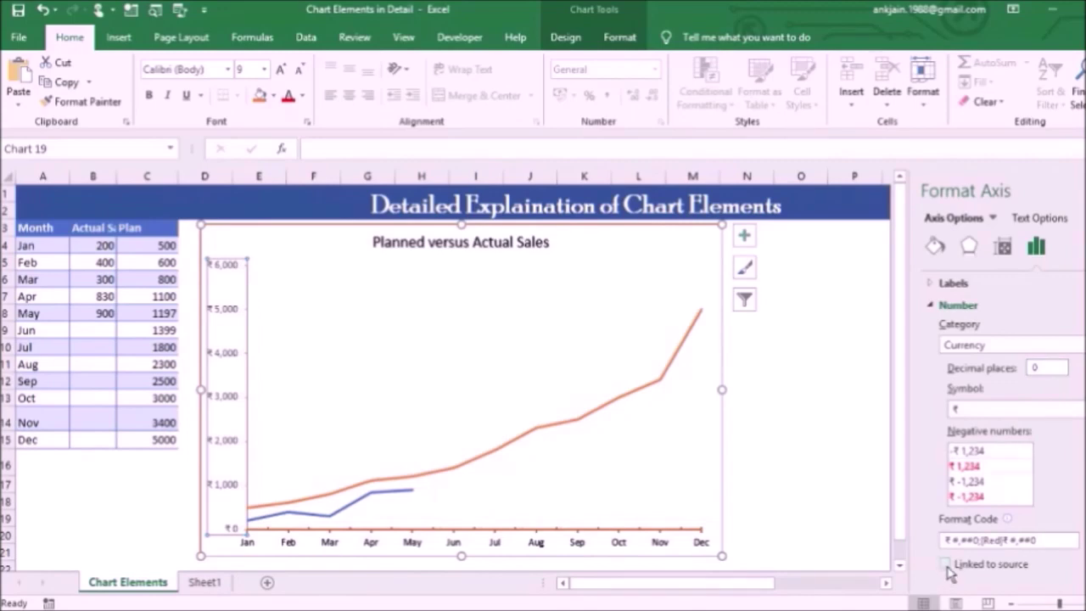
Step: Link the vertical axis's number format back to the source data
click(947, 565)
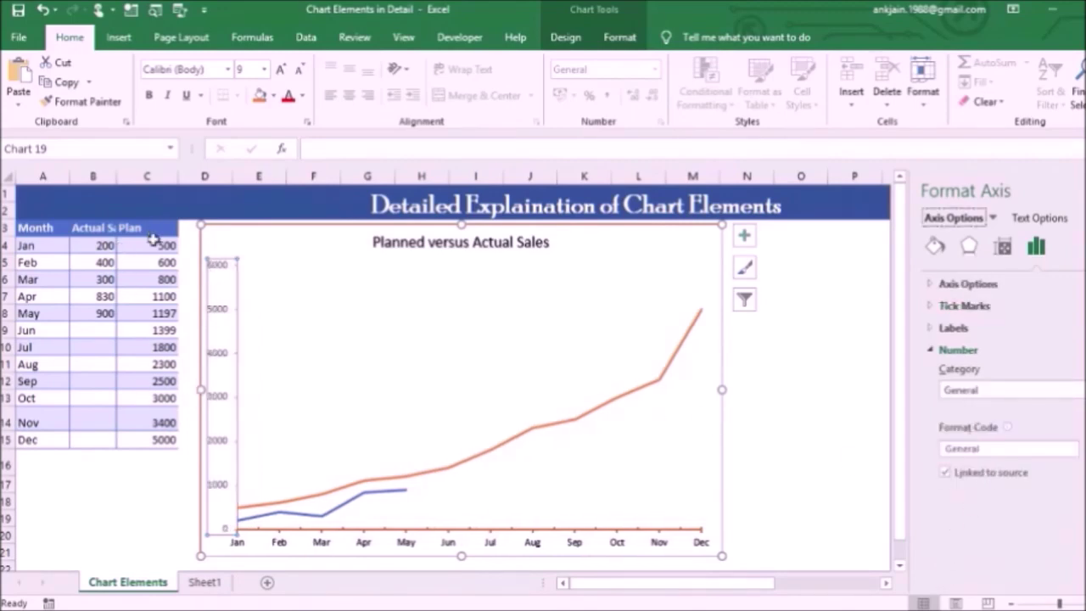
click(1009, 389)
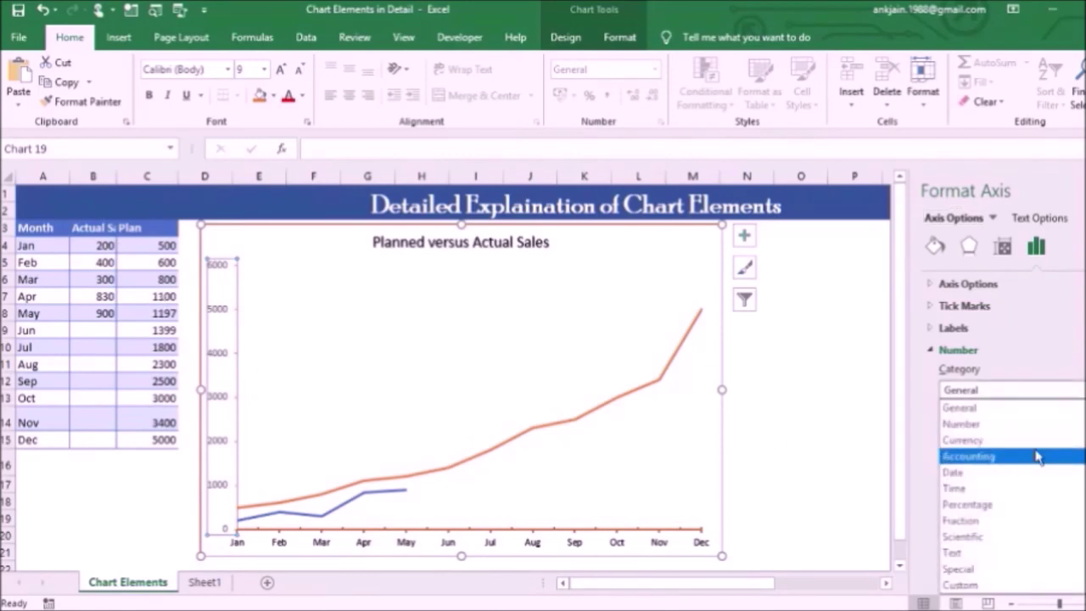
key(Escape)
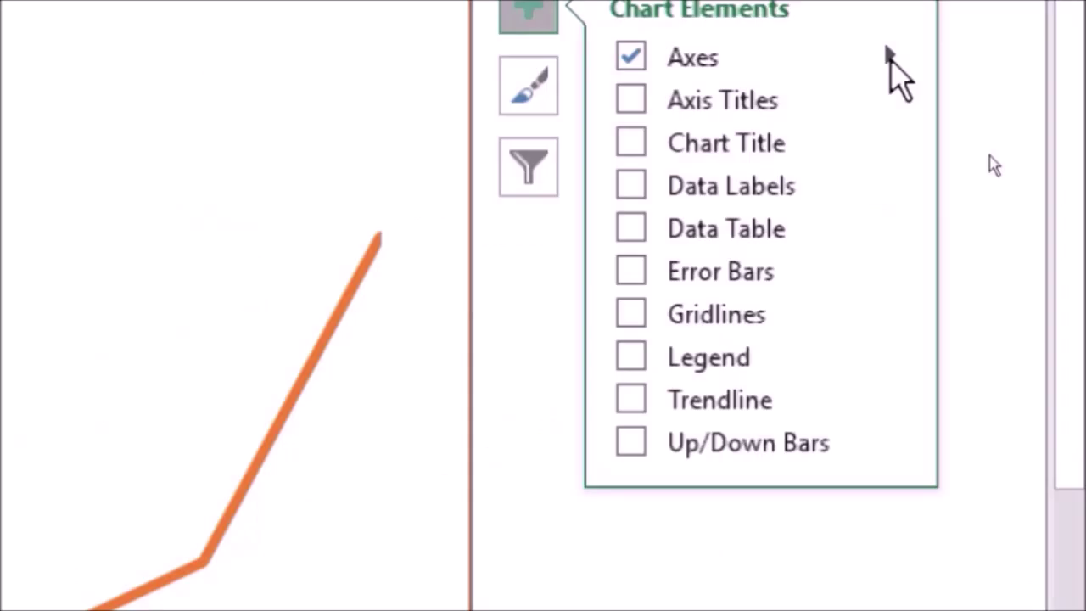